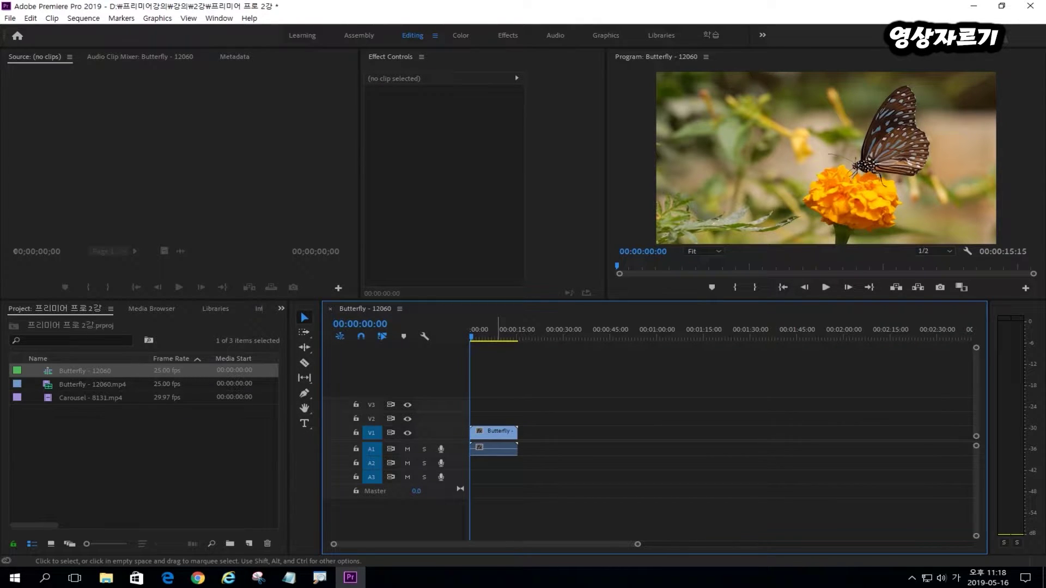
# Play the butterfly clip for about six seconds and enlarge the V1 track so its thumbnail shows.
pyautogui.click(492, 449)
pyautogui.press('space')
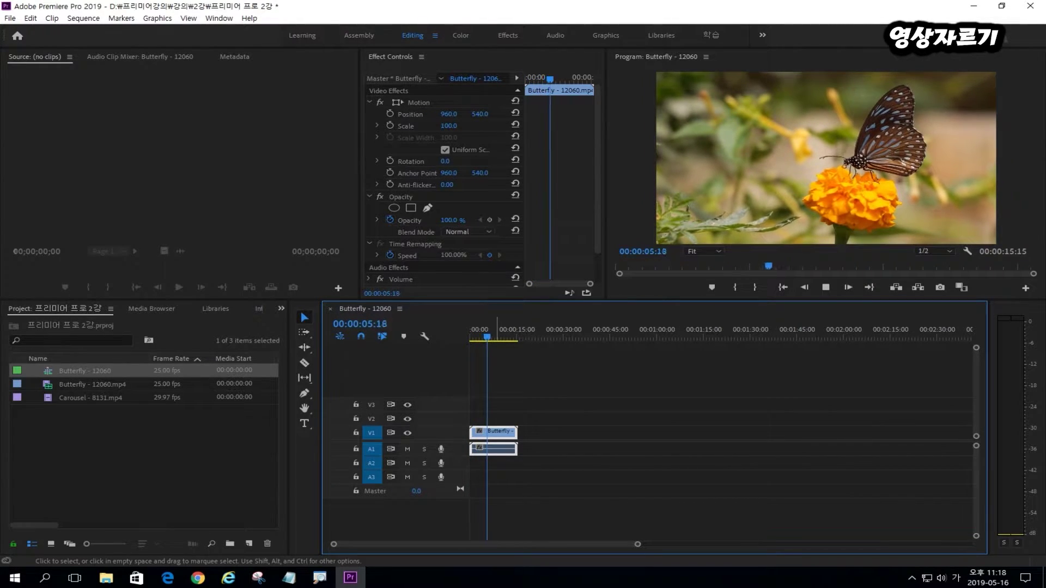
pyautogui.press('space')
pyautogui.press('=')
pyautogui.press('=')
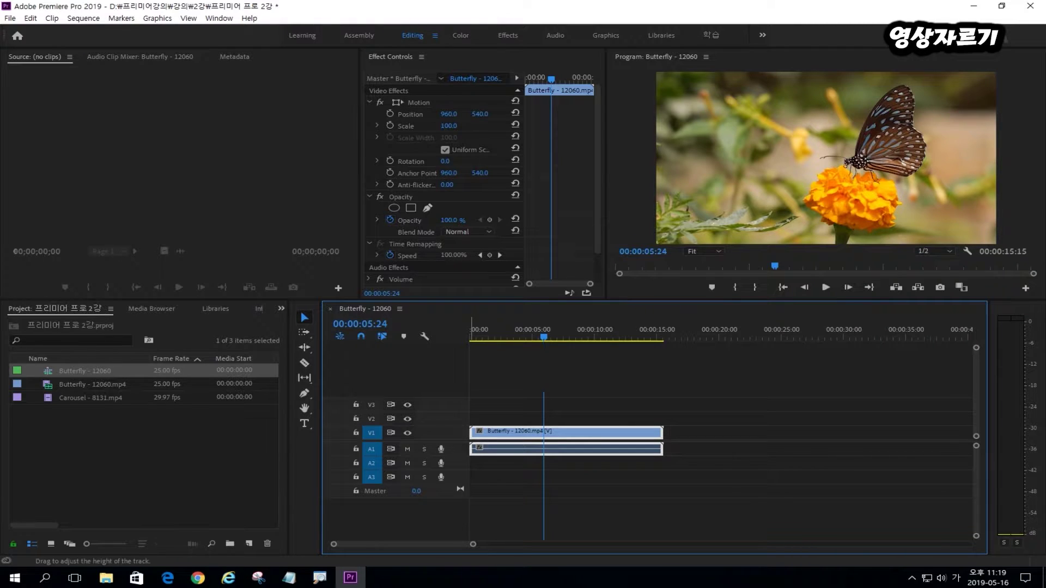
pyautogui.moveTo(425, 426); pyautogui.dragTo(425, 393)
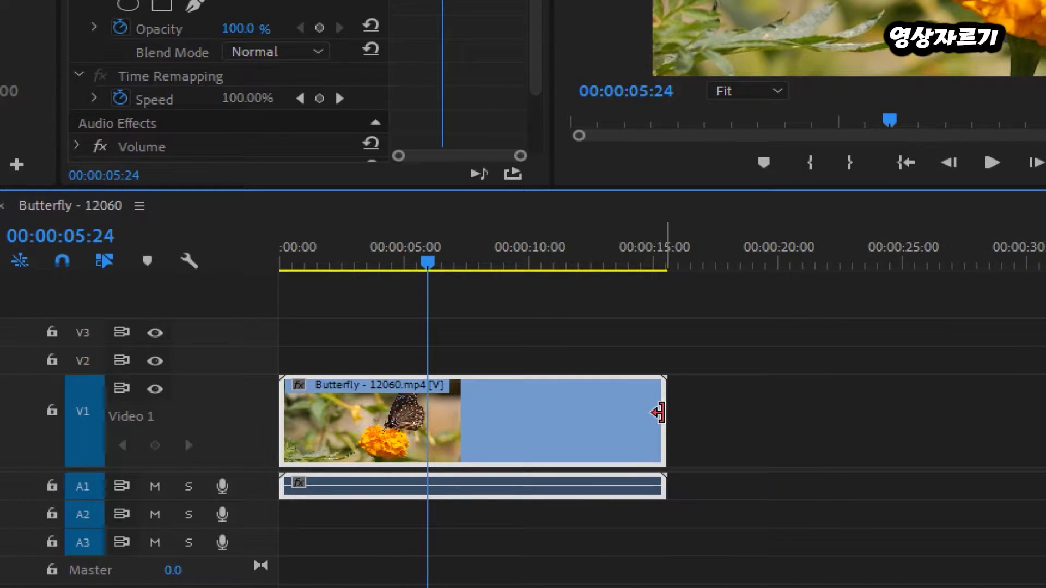
# Trim the butterfly clip's end back to about 10 seconds and its start forward to about 3.6 seconds.
pyautogui.click(661, 414)
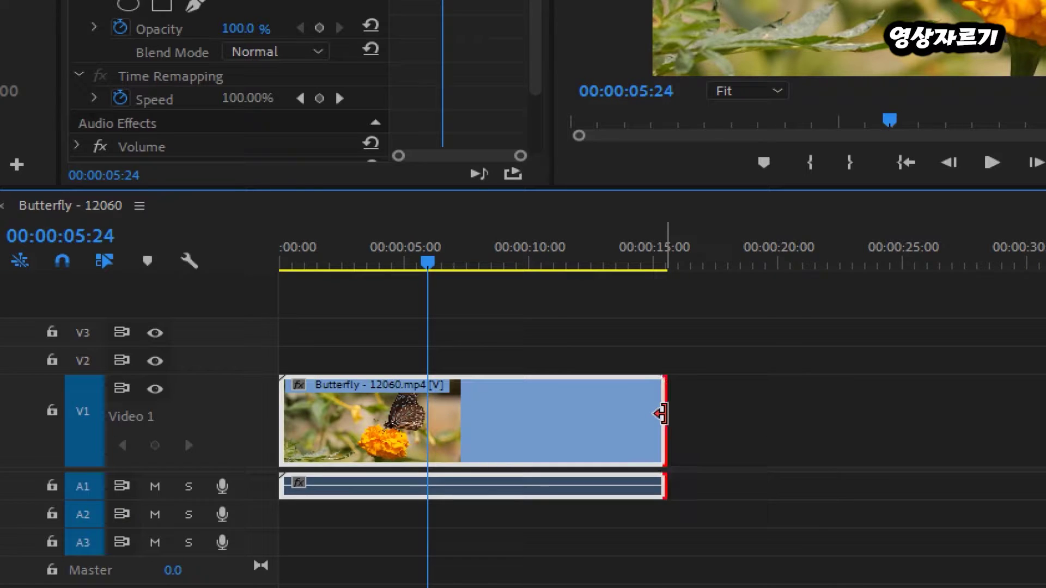
pyautogui.moveTo(661, 415); pyautogui.dragTo(522, 413)
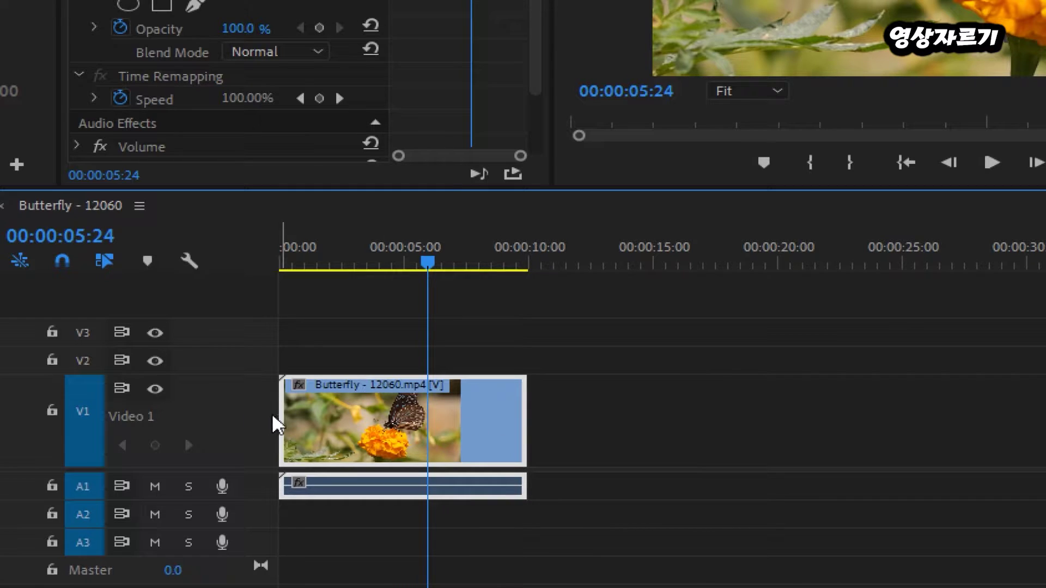
pyautogui.moveTo(284, 418); pyautogui.dragTo(374, 430)
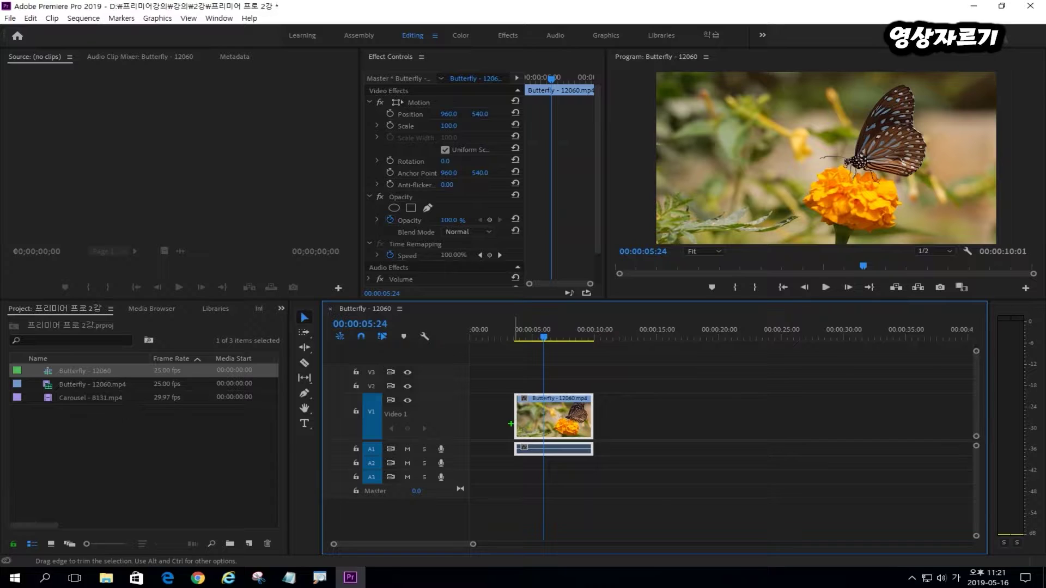
pyautogui.moveTo(492, 433)
pyautogui.mouseDown()
pyautogui.moveTo(471, 425)
pyautogui.moveTo(523, 400)
pyautogui.moveTo(485, 425)
pyautogui.mouseUp()
pyautogui.moveTo(608, 426)
pyautogui.mouseDown()
pyautogui.moveTo(607, 390)
pyautogui.moveTo(622, 421)
pyautogui.mouseUp()
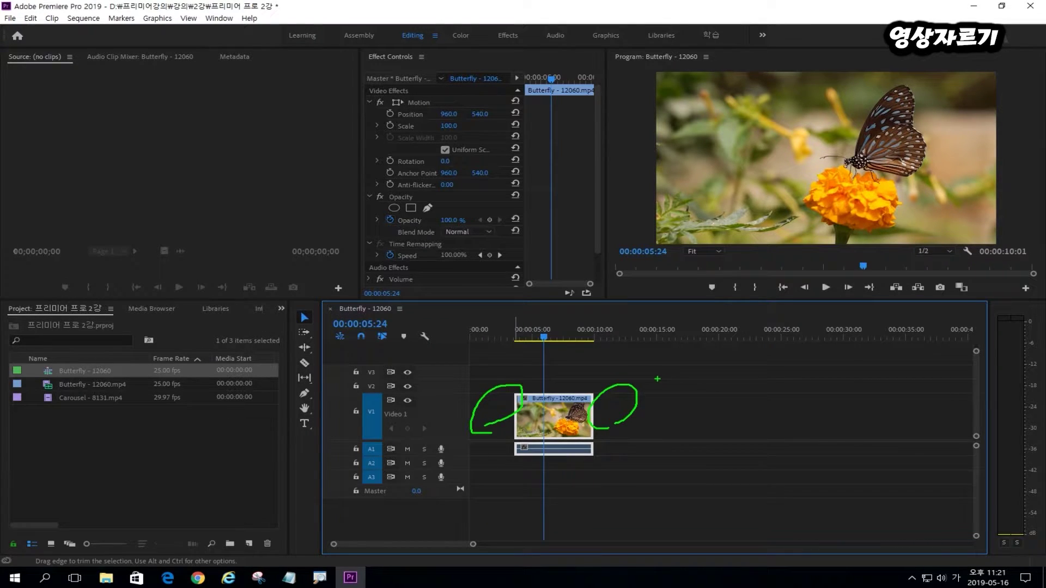
pyautogui.moveTo(644, 378); pyautogui.dragTo(603, 378)
pyautogui.press('Escape')
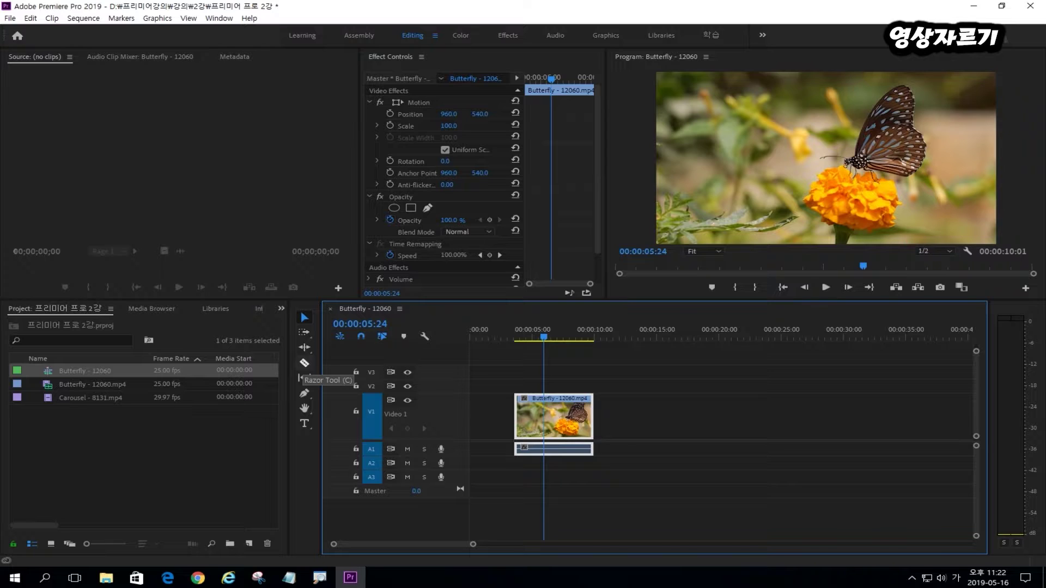
# Split the butterfly clip at 00:00:10:09 with the Razor tool and select each of the two pieces in turn.
pyautogui.click(304, 363)
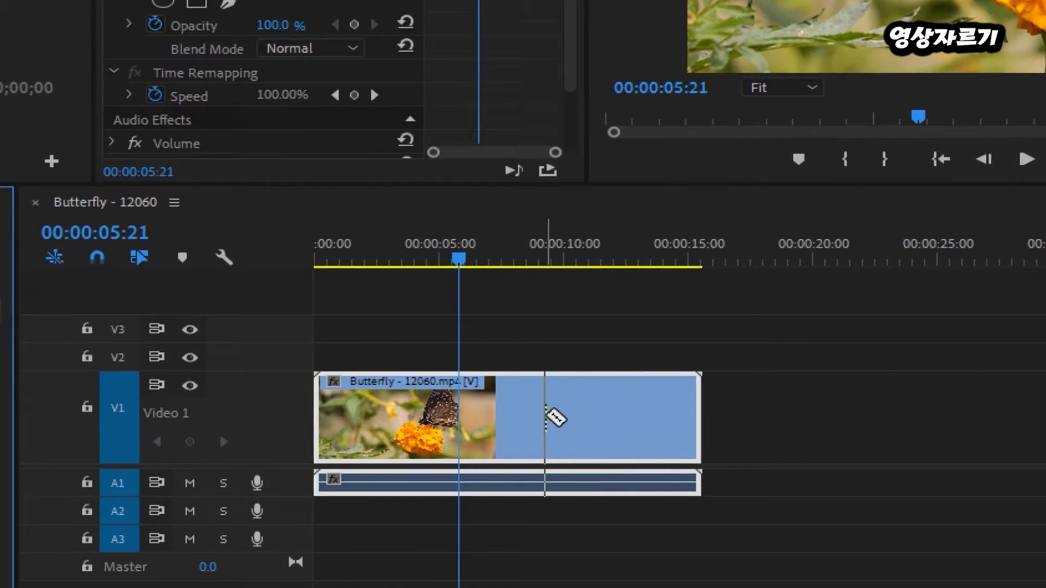
pyautogui.click(572, 417)
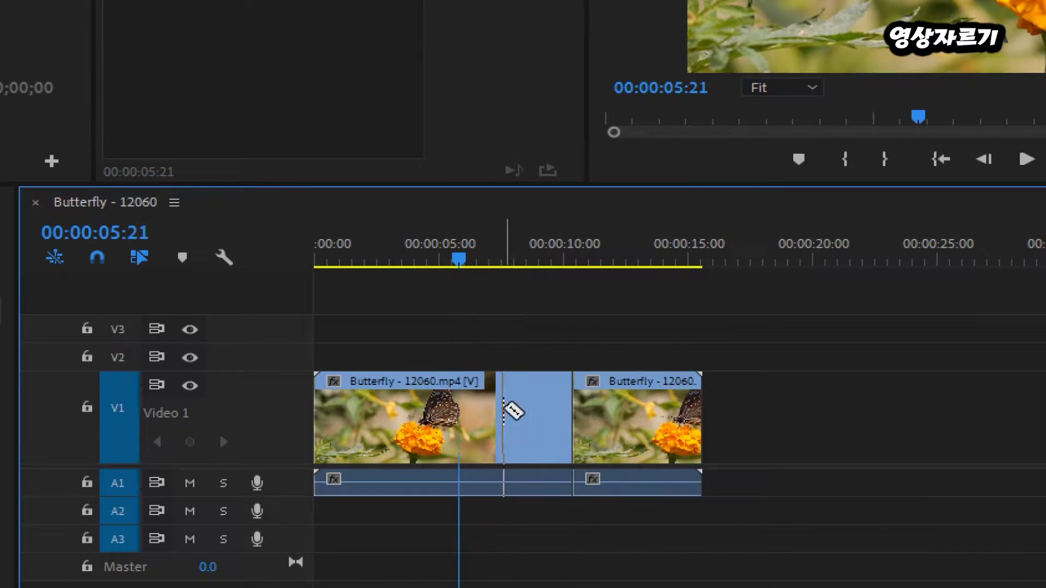
pyautogui.press('v')
pyautogui.click(598, 436)
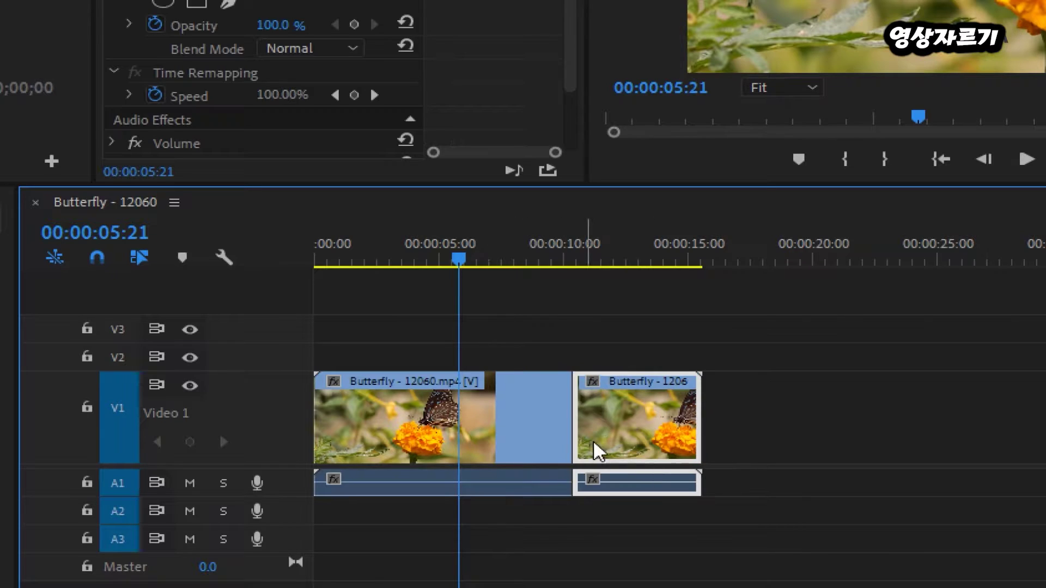
pyautogui.click(537, 439)
pyautogui.click(616, 434)
pyautogui.click(537, 424)
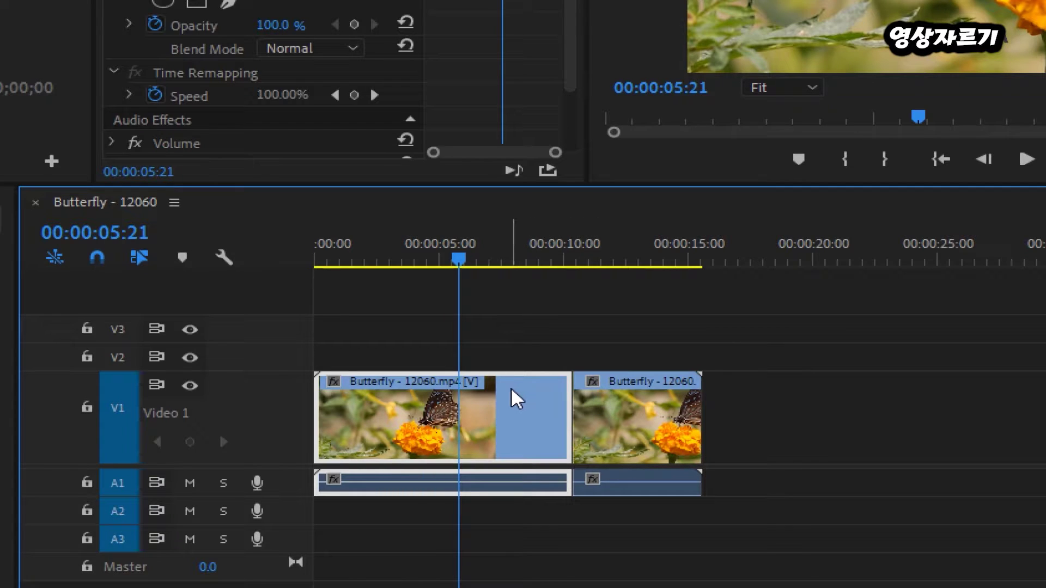
# Split the first piece at 00:00:06:14 with the Razor tool and delete the middle piece.
pyautogui.press('c')
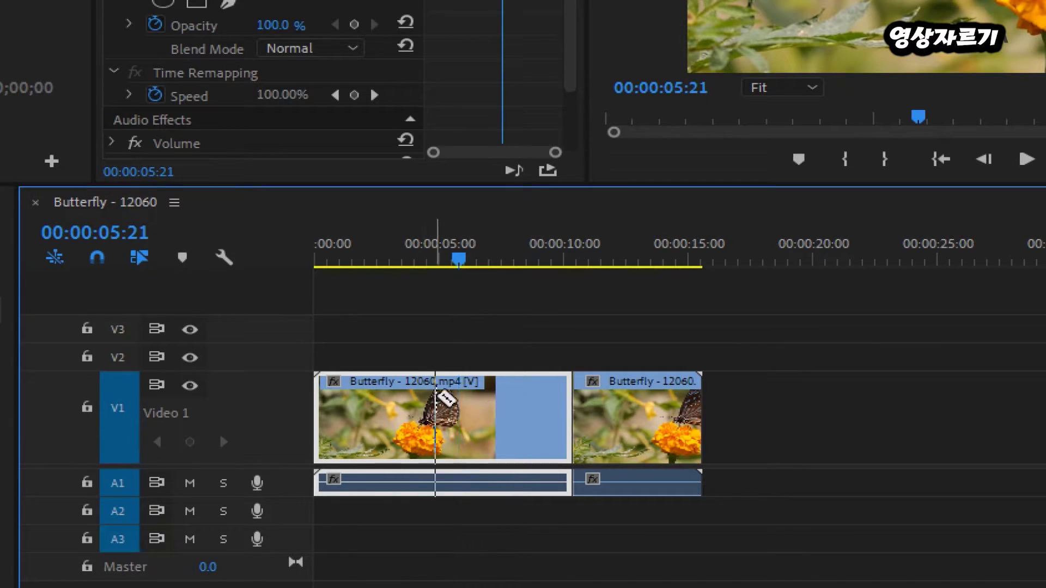
pyautogui.click(478, 415)
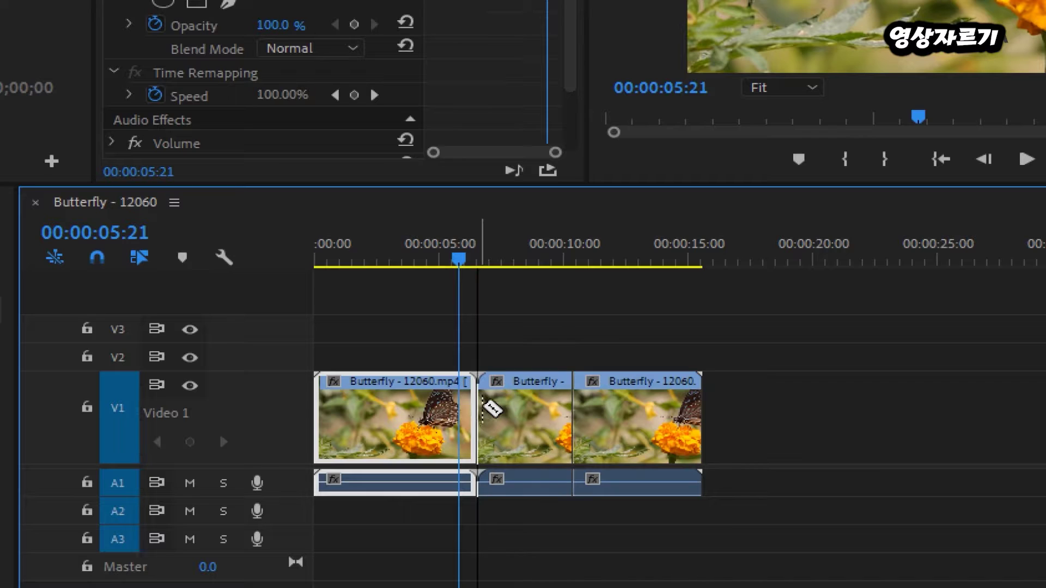
pyautogui.press('v')
pyautogui.click(517, 412)
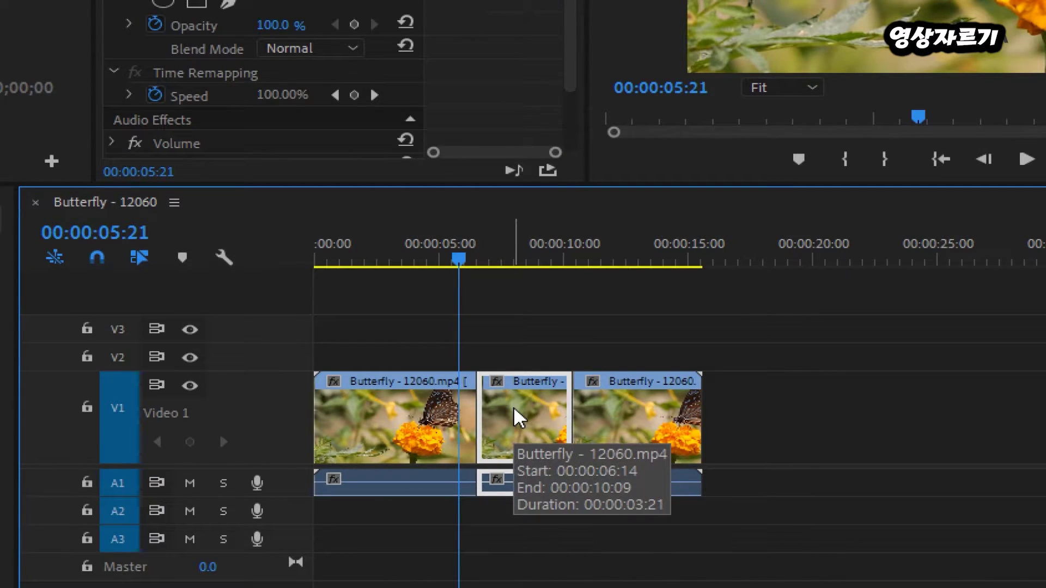
pyautogui.press('Delete')
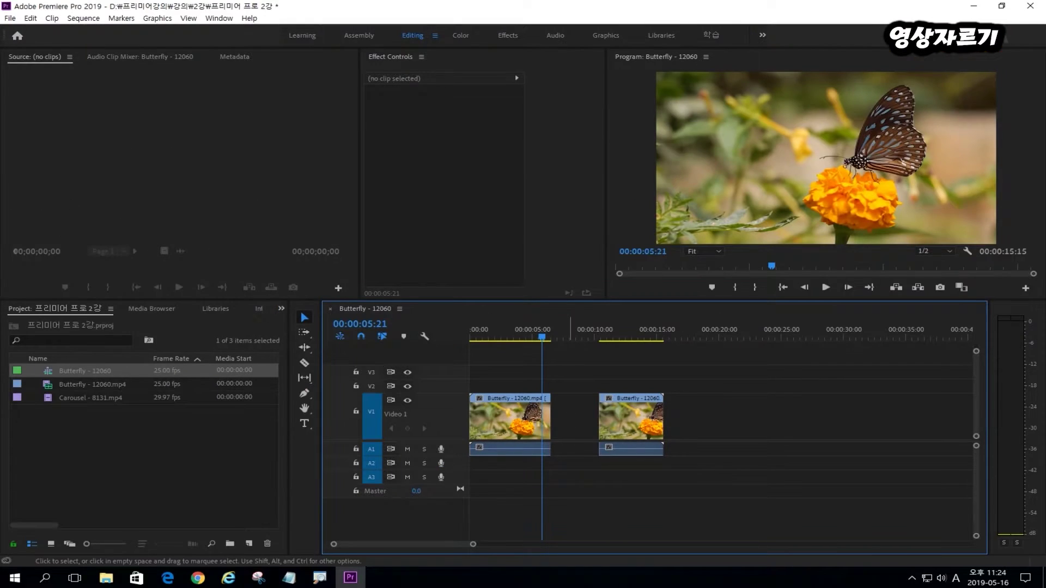
# Play the sequence across the gap to 00:00:11:07 and check the gap and its neighbouring clips by selecting them.
pyautogui.press('space')
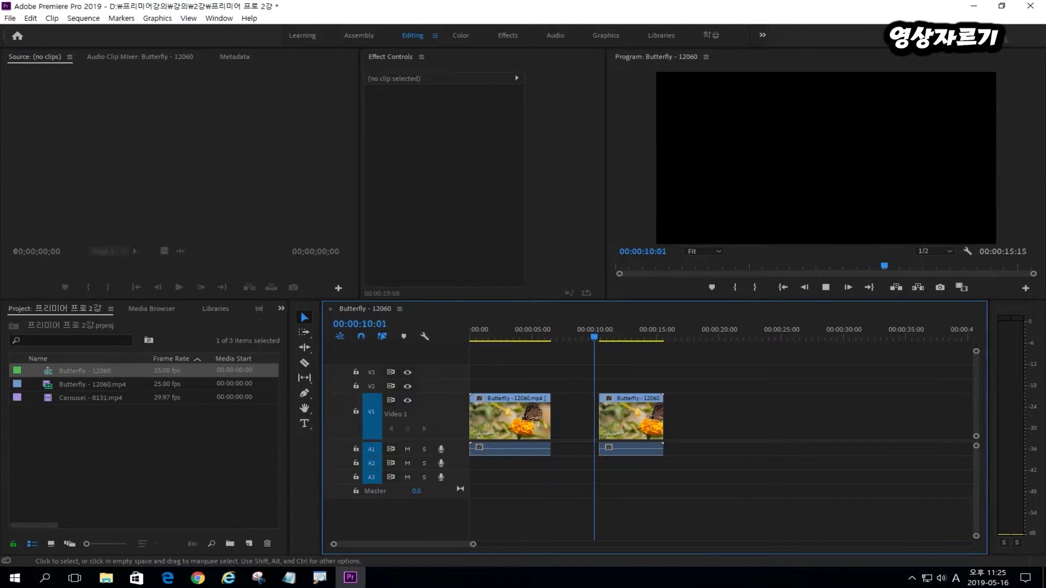
pyautogui.press('space')
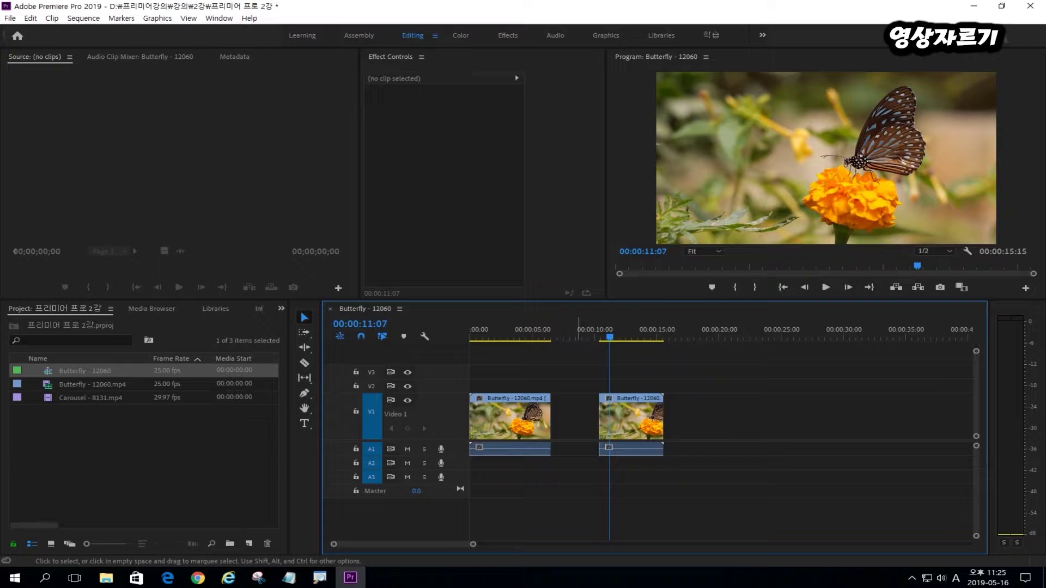
pyautogui.click(564, 416)
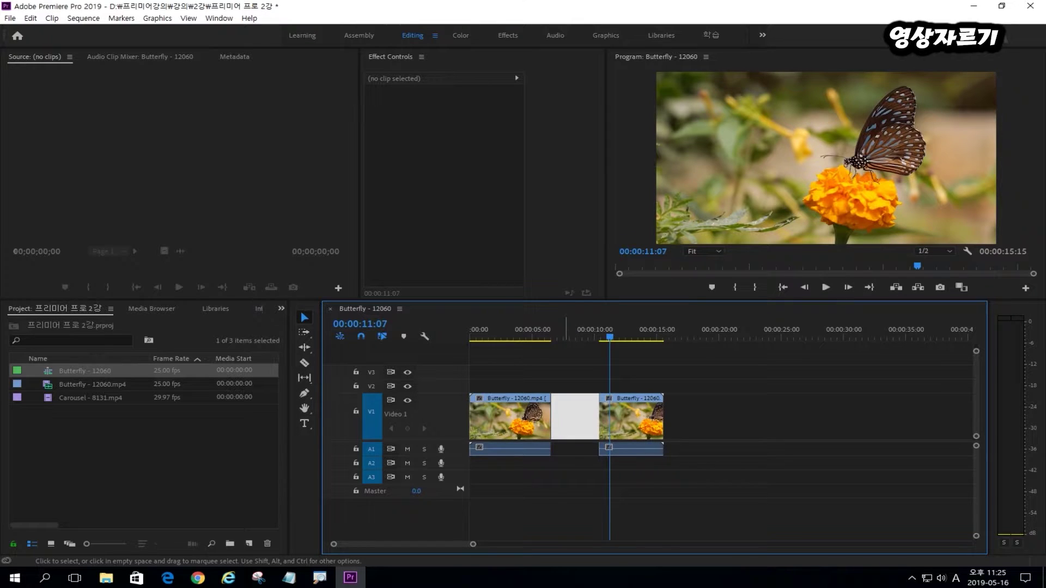
pyautogui.click(600, 417)
pyautogui.click(631, 418)
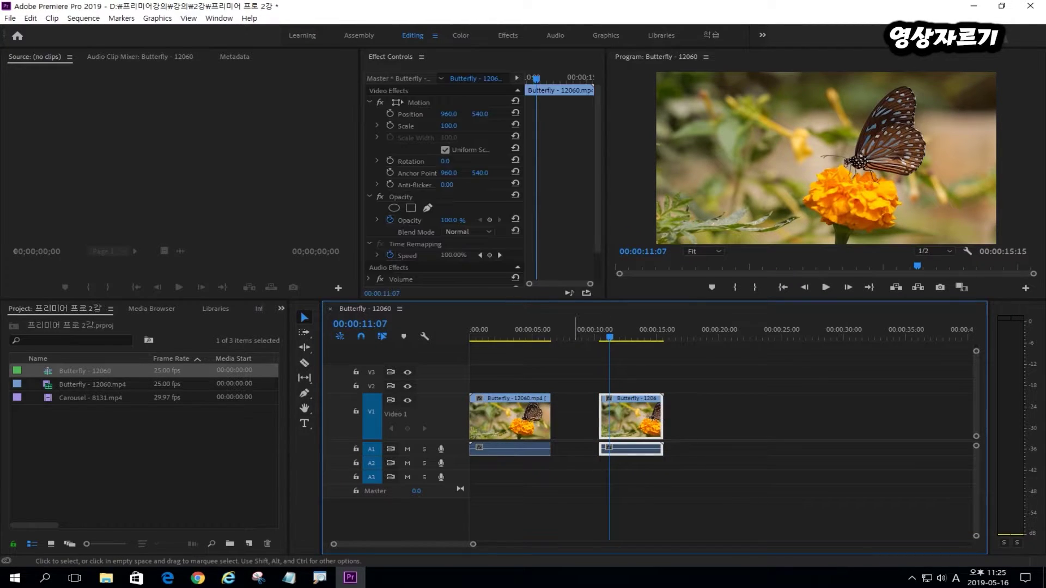
pyautogui.click(576, 417)
pyautogui.click(526, 417)
# Ripple delete the gap between the two clips, undo it, and close the gap again by deleting it directly.
pyautogui.click(567, 417)
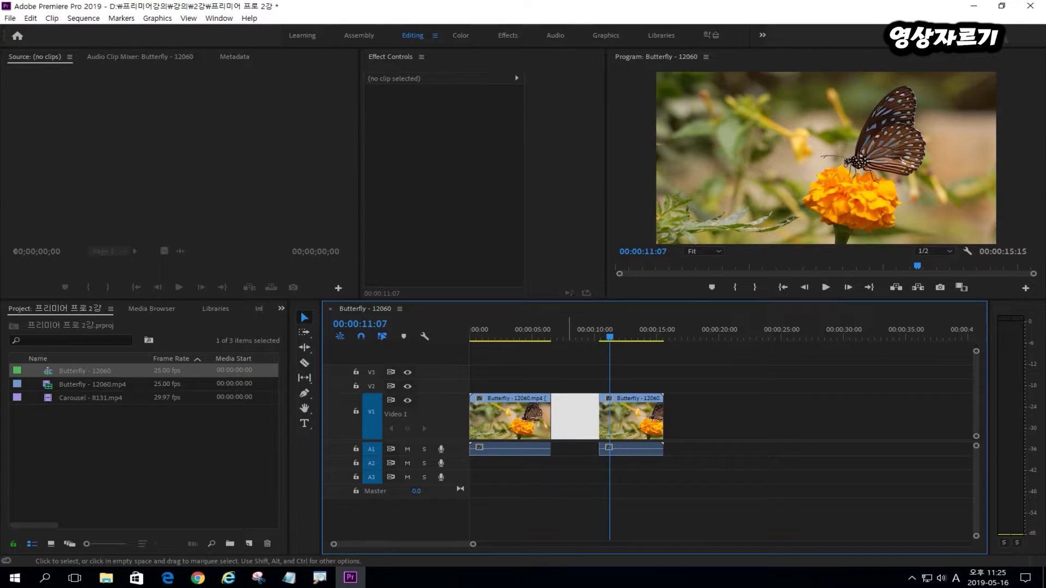
pyautogui.rightClick(572, 415)
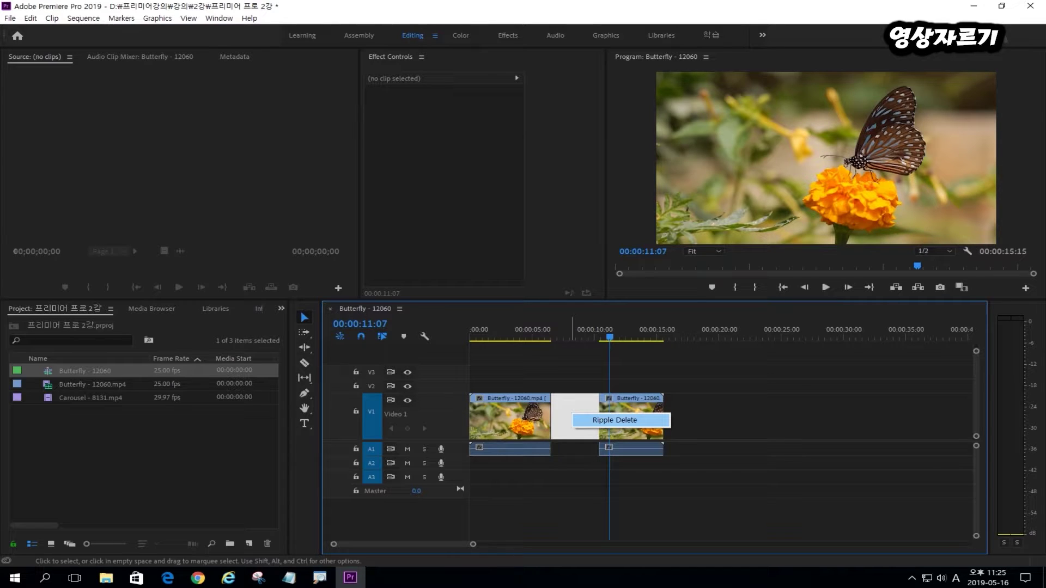
pyautogui.click(595, 420)
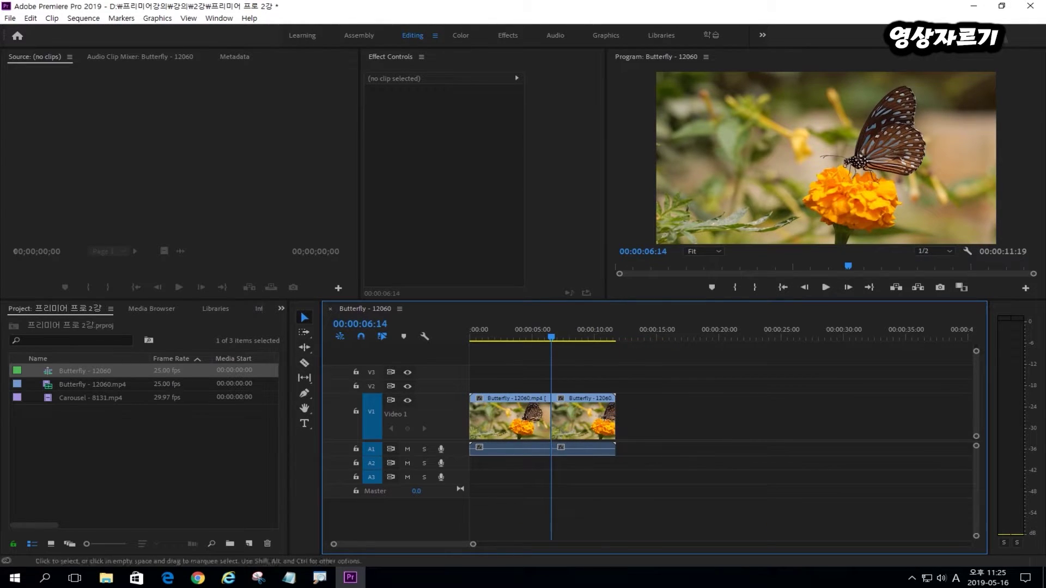
pyautogui.hotkey('ctrl', 'z')
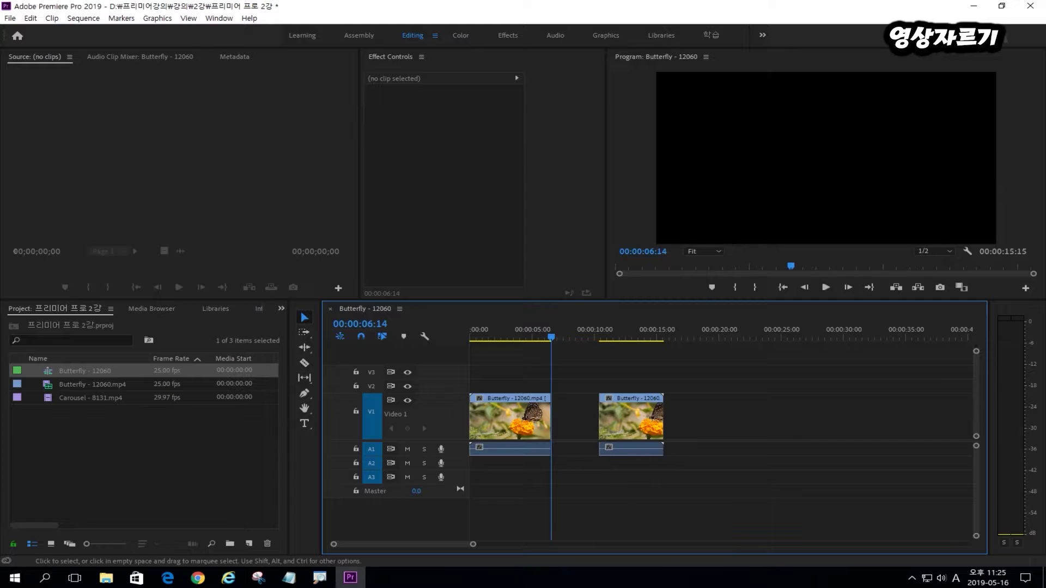
pyautogui.click(579, 418)
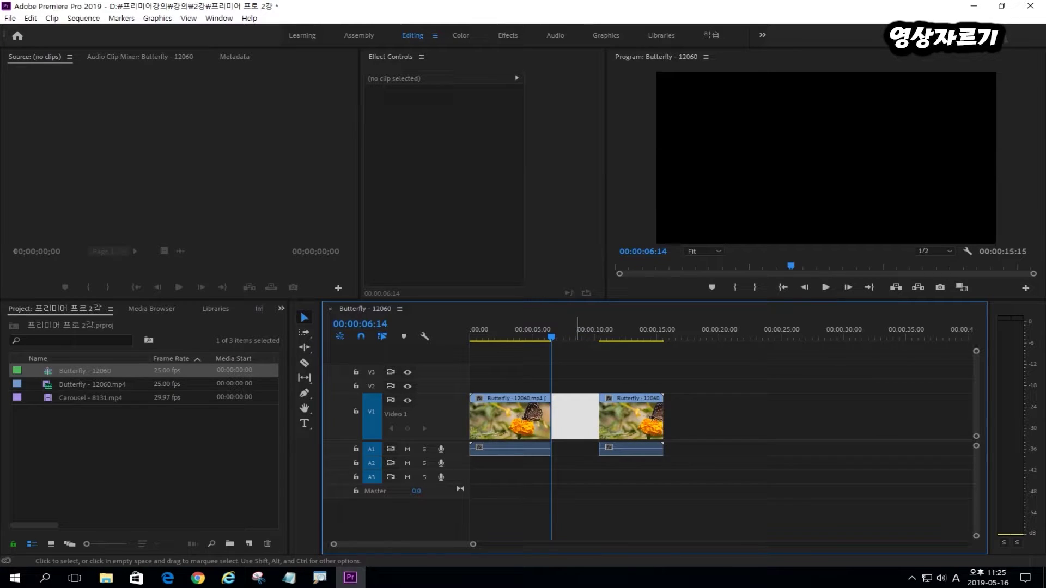
pyautogui.press('Delete')
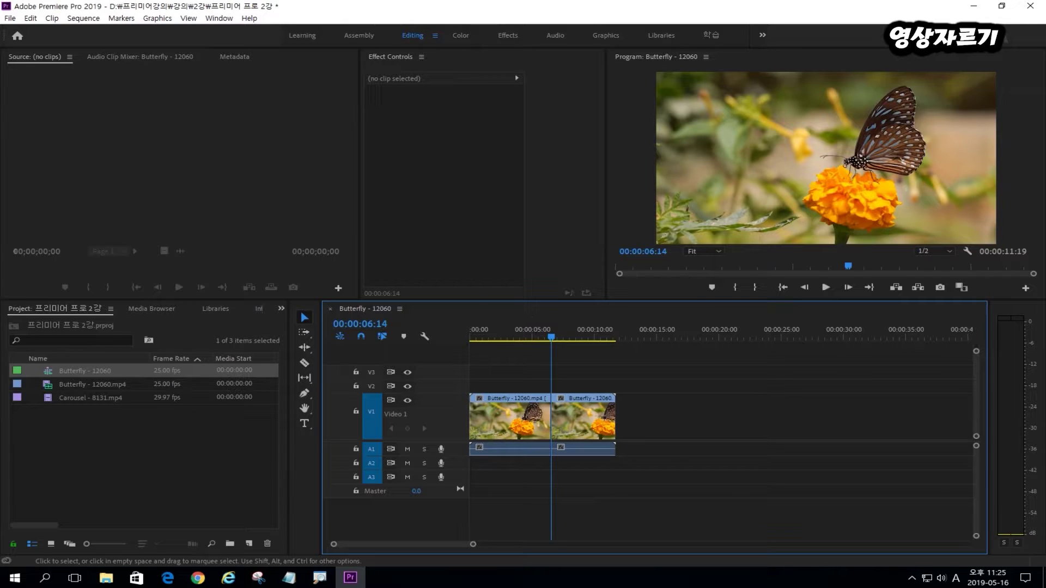
# Split the second clip at about 9.6 seconds with the Razor tool and move the playhead onto the cut.
pyautogui.click(305, 363)
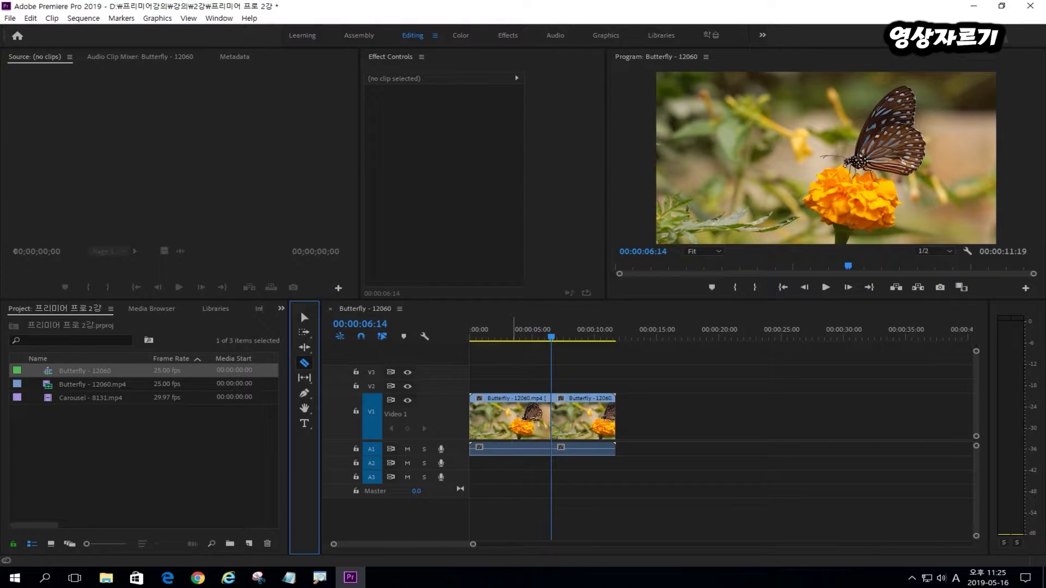
pyautogui.moveTo(514, 333); pyautogui.dragTo(502, 333)
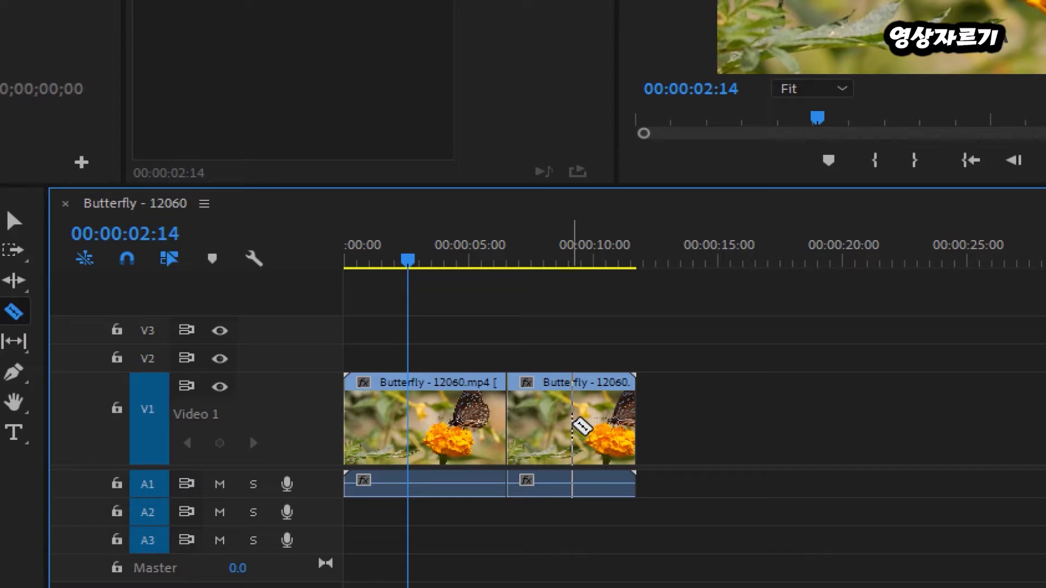
pyautogui.click(583, 414)
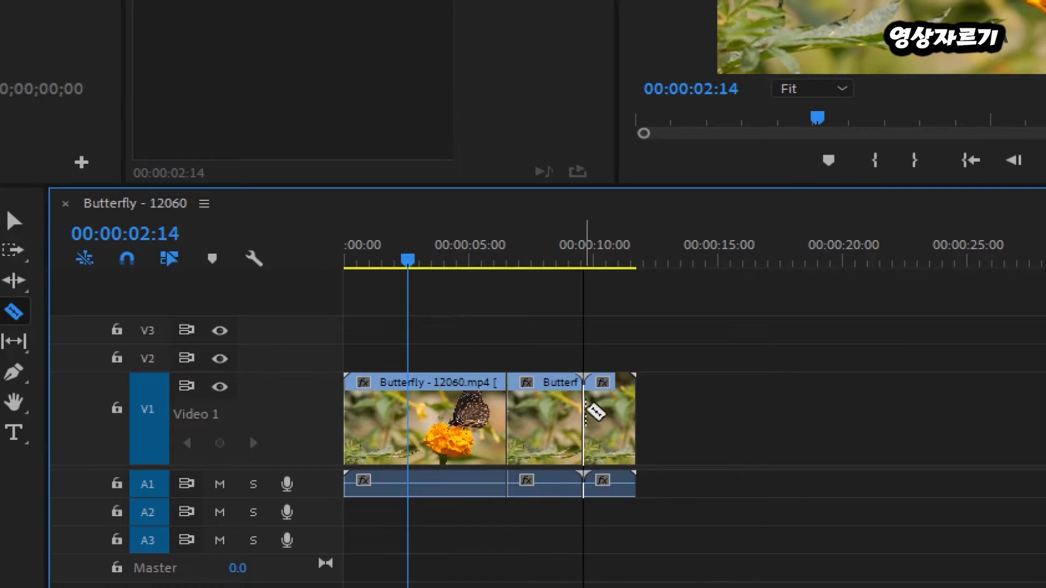
pyautogui.moveTo(407, 260); pyautogui.dragTo(582, 267)
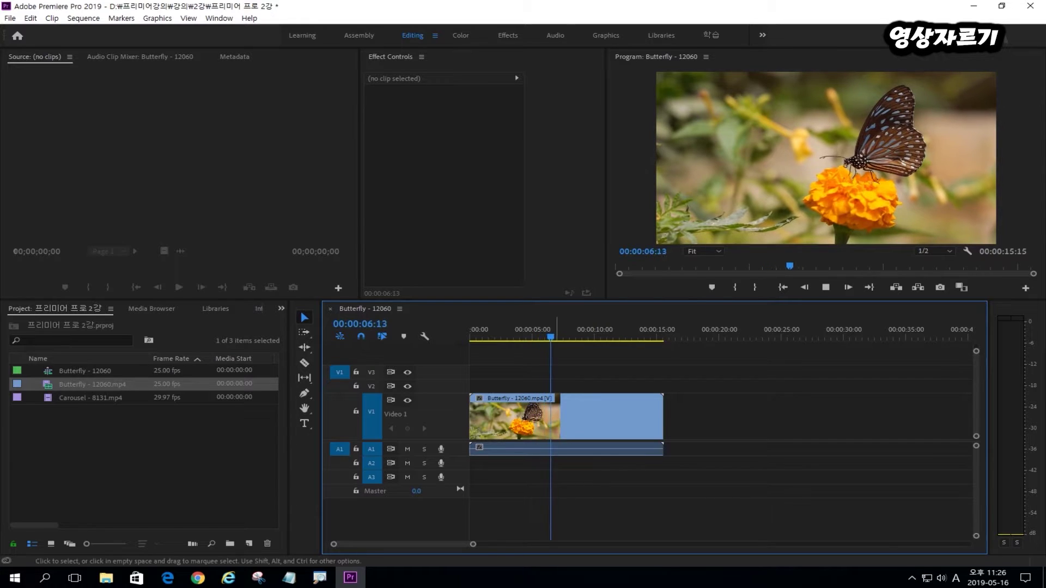
# Play the full butterfly clip to 00:00:08:19 and split it at the playhead.
pyautogui.press('space')
pyautogui.moveTo(560, 385)
pyautogui.mouseDown()
pyautogui.moveTo(527, 425)
pyautogui.moveTo(540, 480)
pyautogui.moveTo(598, 437)
pyautogui.moveTo(586, 382)
pyautogui.moveTo(559, 393)
pyautogui.moveTo(560, 401)
pyautogui.moveTo(640, 364)
pyautogui.moveTo(739, 272)
pyautogui.mouseUp()
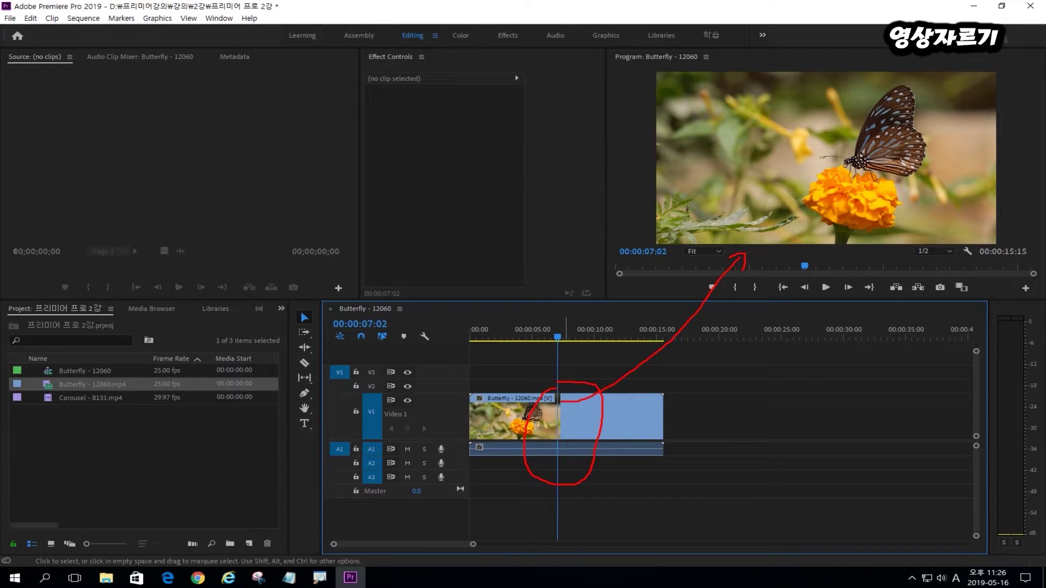
pyautogui.press('Escape')
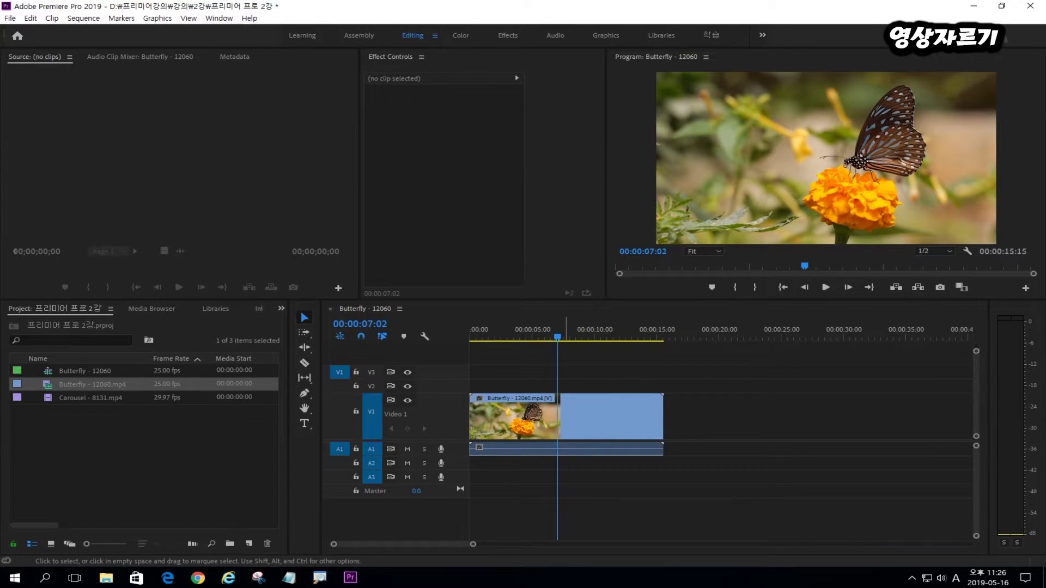
pyautogui.press('space')
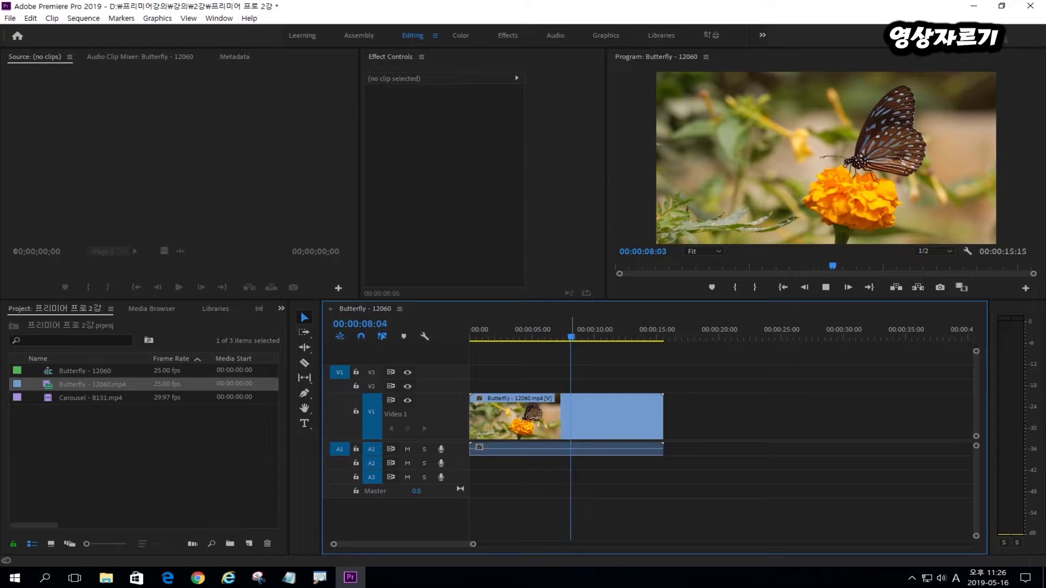
pyautogui.press('space')
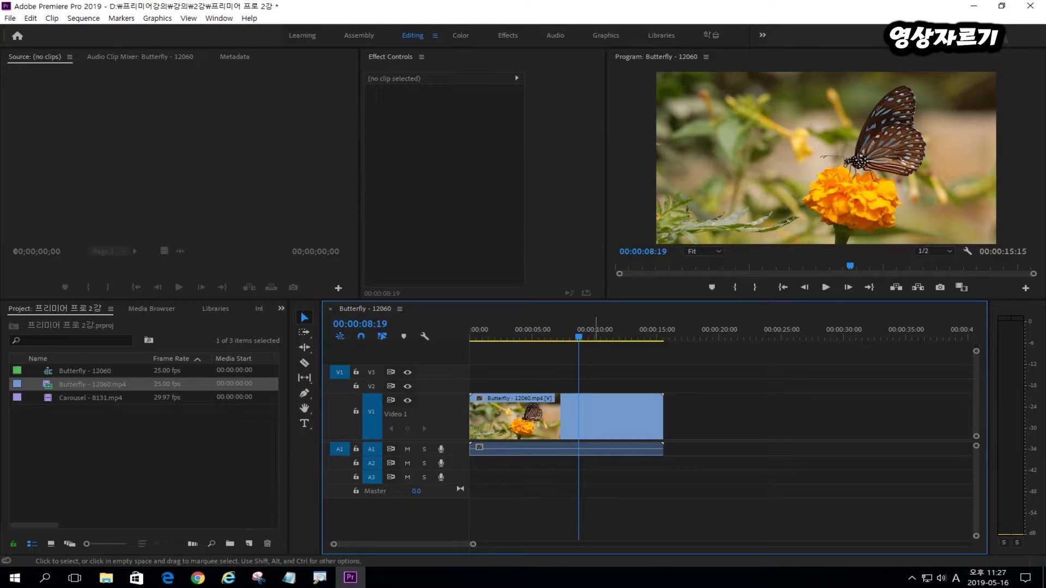
pyautogui.hotkey('ctrl', 'k')
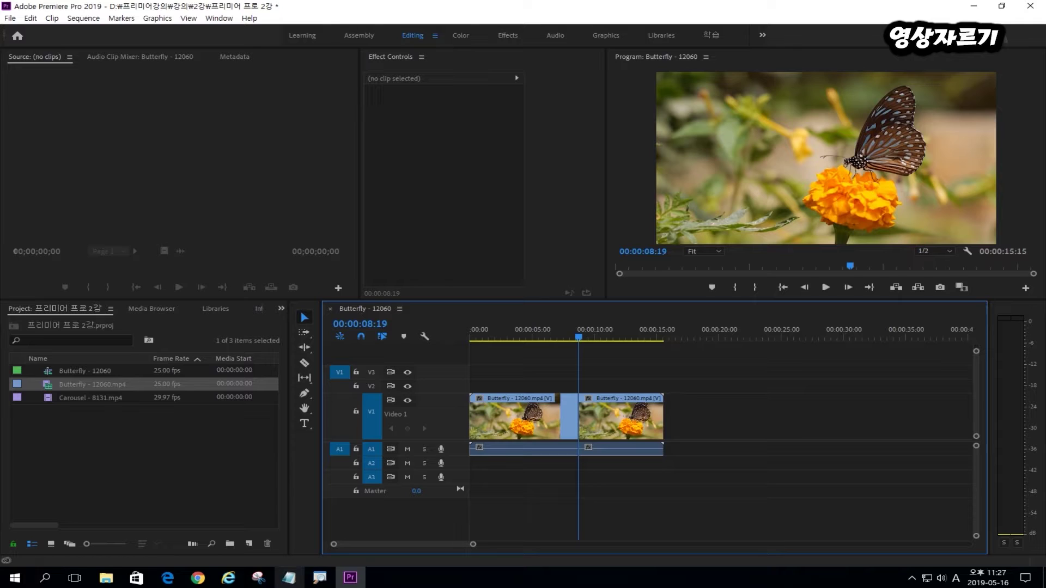
# Switch to Notepad and write the note "*플레이헤드를 통해서 클립 자르기 : Ctrl +K".
pyautogui.click(288, 578)
pyautogui.press('Hangul')
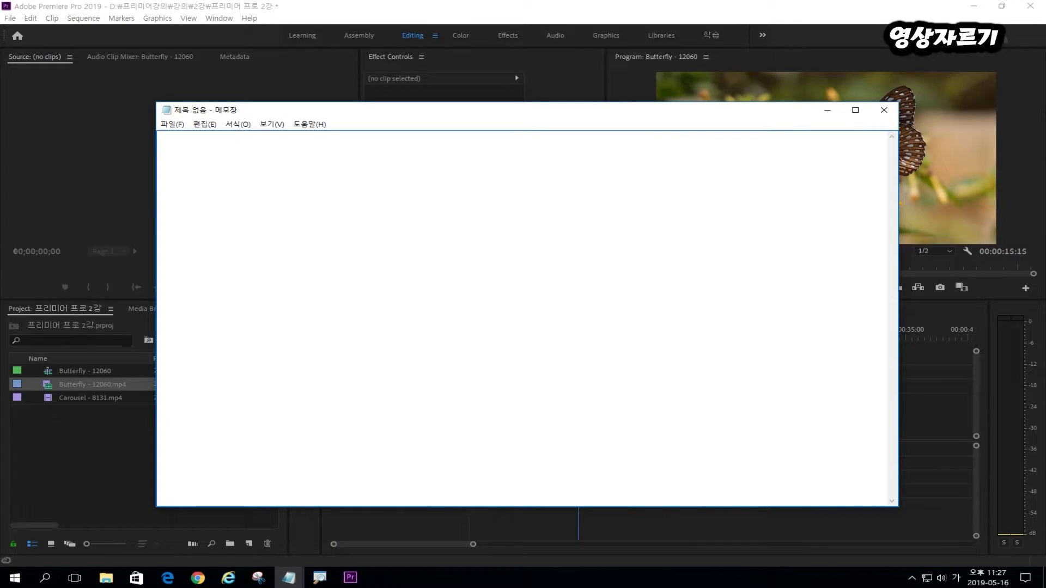
pyautogui.write('*플레이헤드')
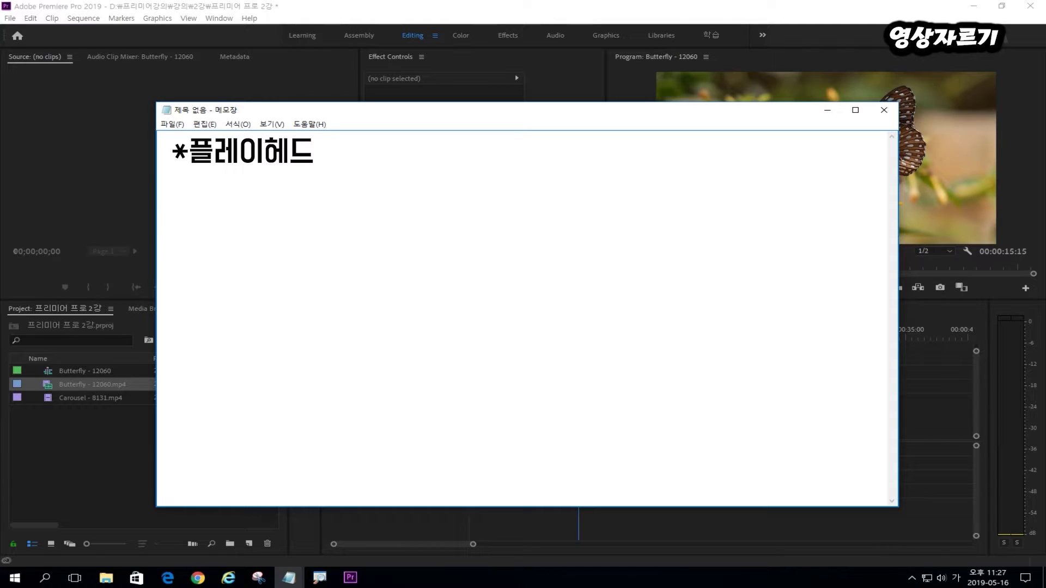
pyautogui.write('를 통해서')
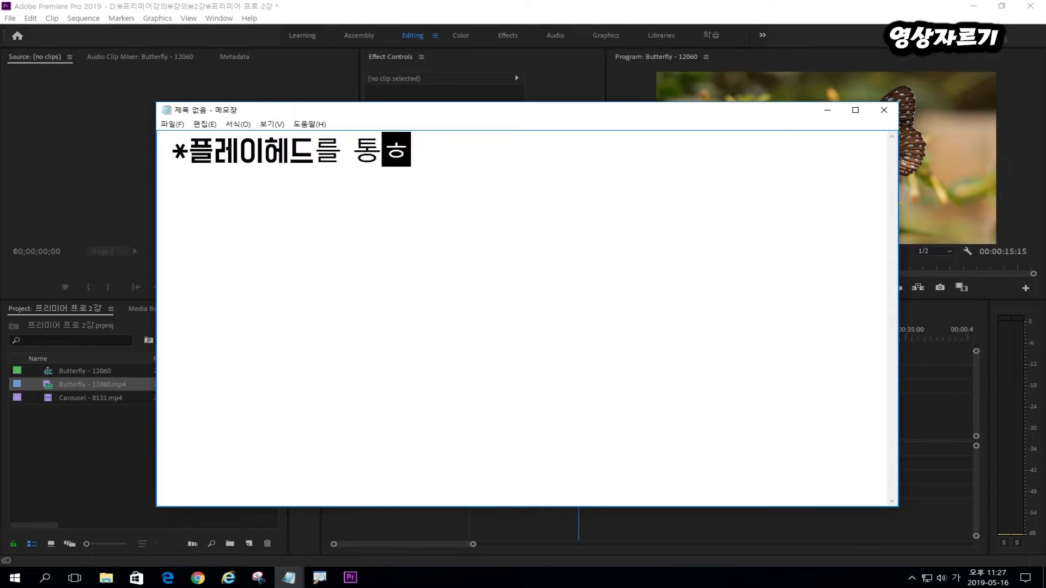
pyautogui.write(' 클립 자')
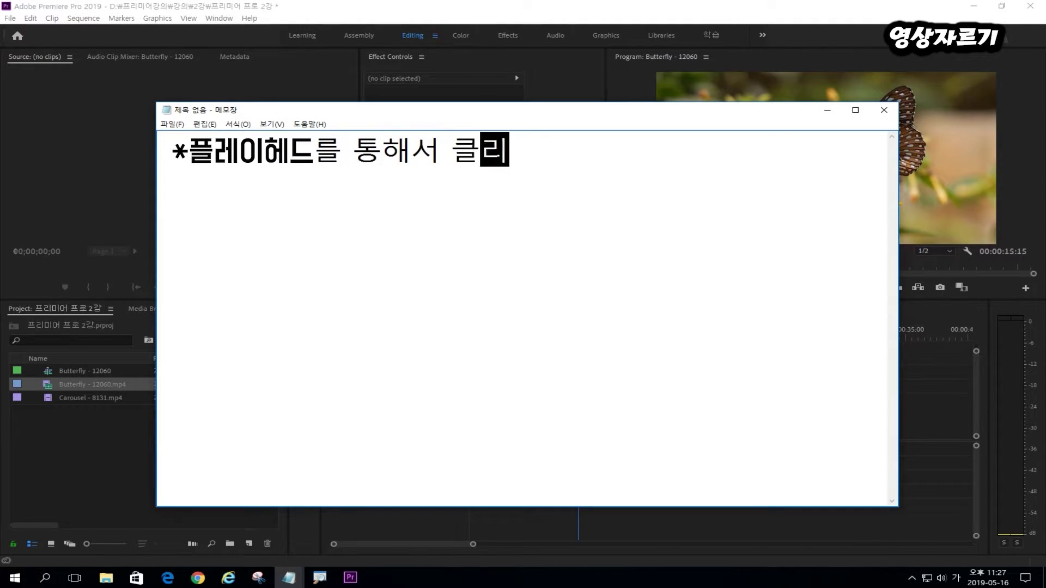
pyautogui.write('르기 :')
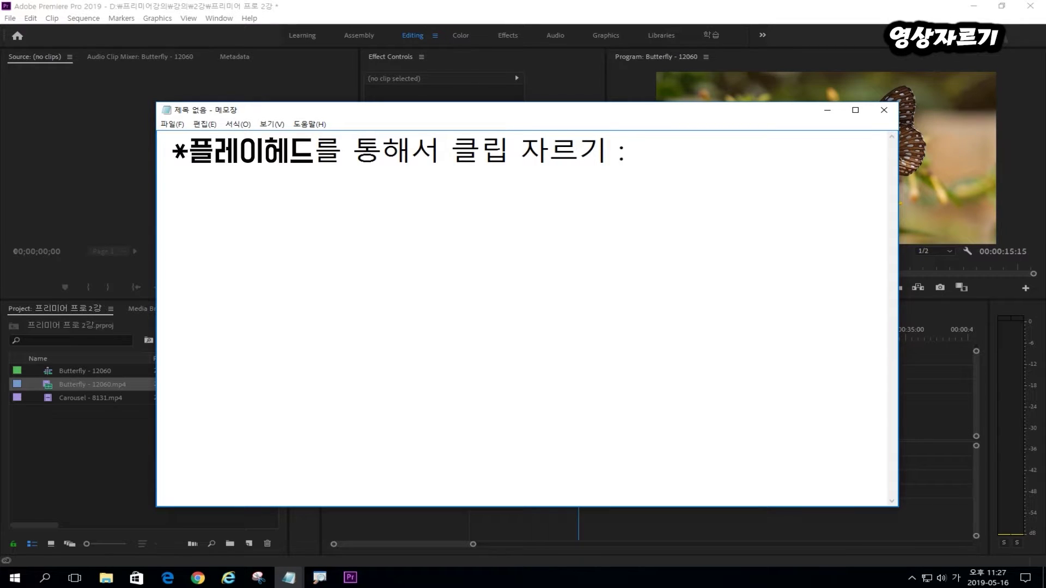
pyautogui.press('Hangul')
pyautogui.write(': Ctrk')
pyautogui.press('BackSpace')
pyautogui.write('l +K')
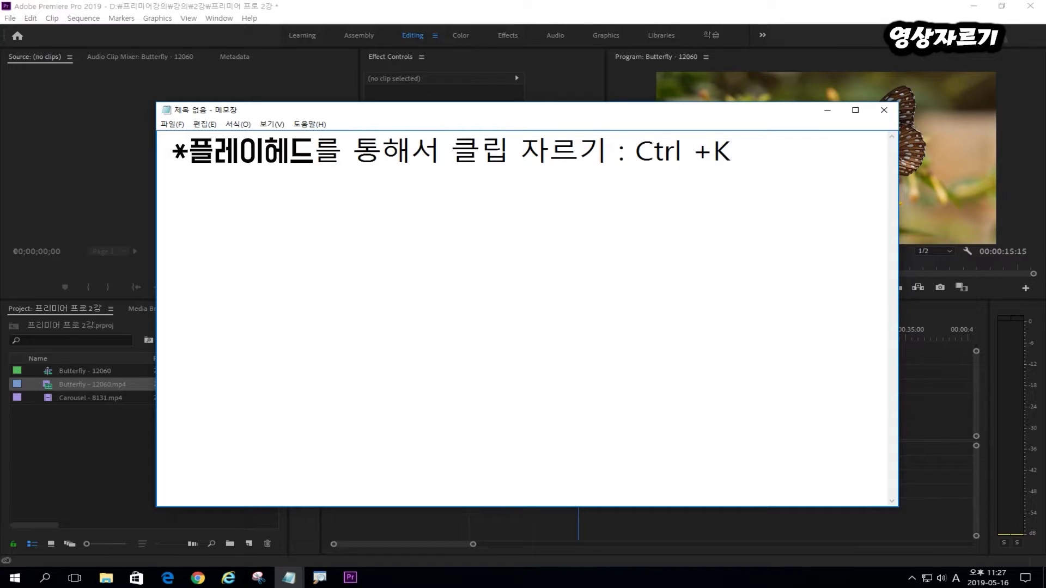
# Return to Premiere Pro, split the first butterfly clip at 00:00:04:24, and select the pieces on both sides of the cut.
pyautogui.hotkey('alt', 'Tab')
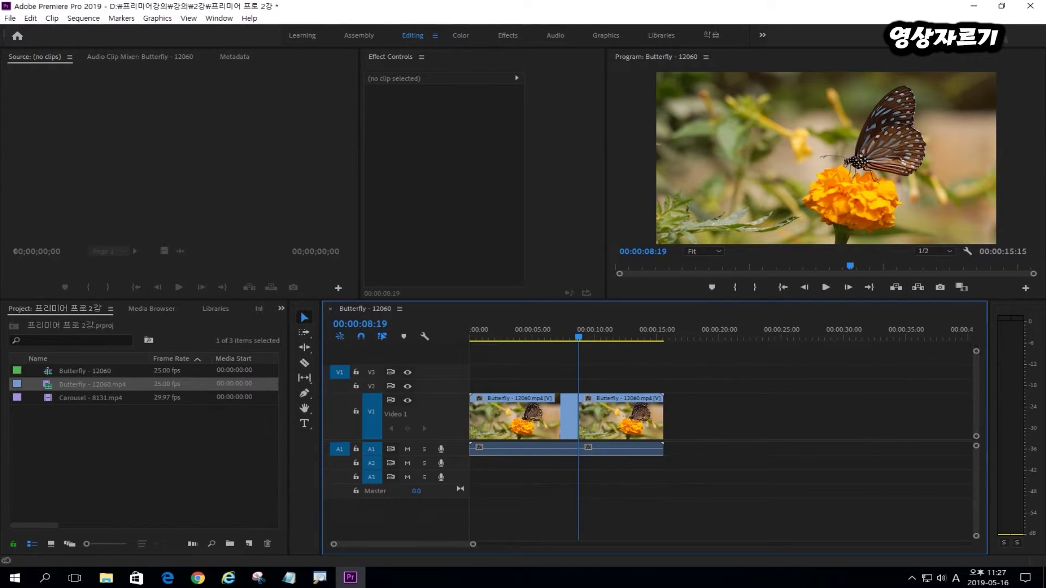
pyautogui.moveTo(579, 335); pyautogui.dragTo(532, 335)
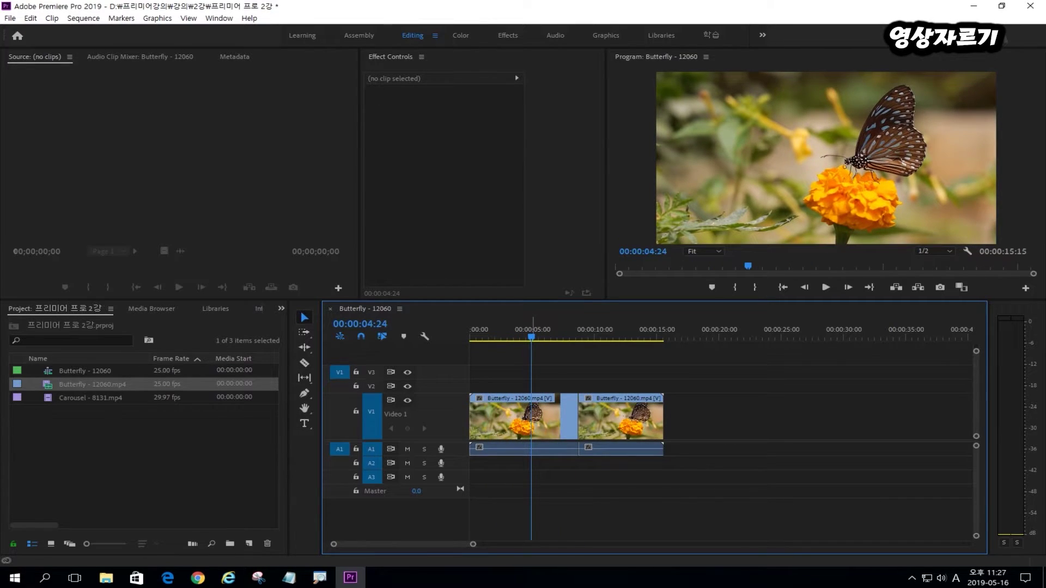
pyautogui.hotkey('ctrl', 'k')
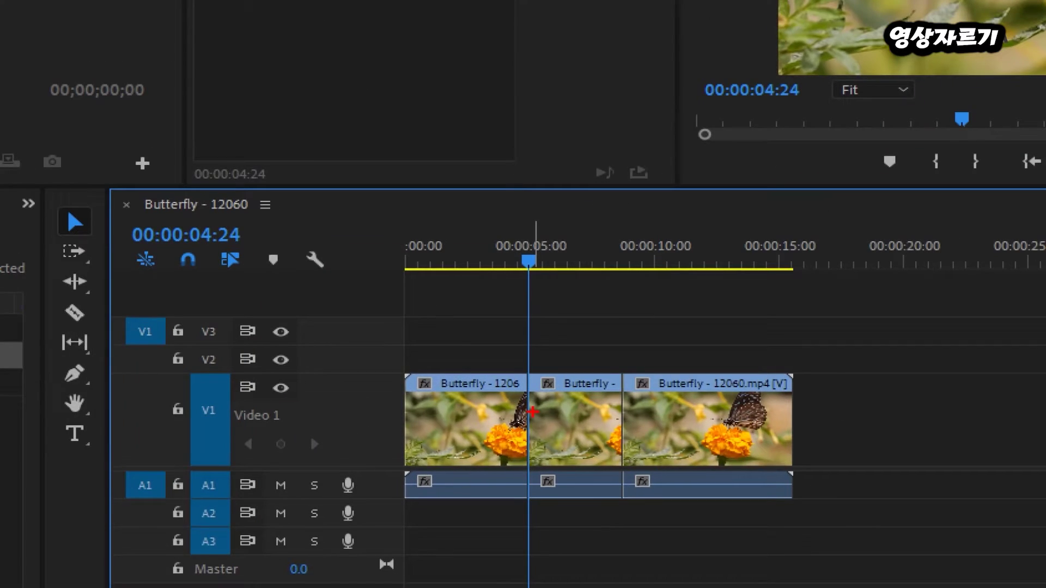
pyautogui.moveTo(546, 390)
pyautogui.mouseDown()
pyautogui.moveTo(546, 401)
pyautogui.moveTo(555, 387)
pyautogui.moveTo(517, 398)
pyautogui.moveTo(524, 353)
pyautogui.mouseUp()
pyautogui.press('Escape')
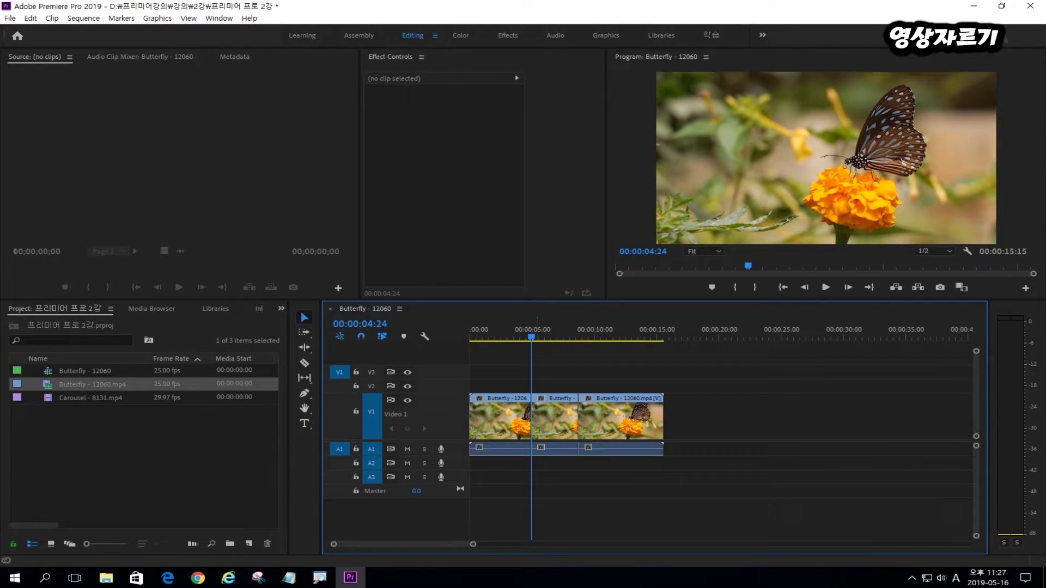
pyautogui.click(507, 427)
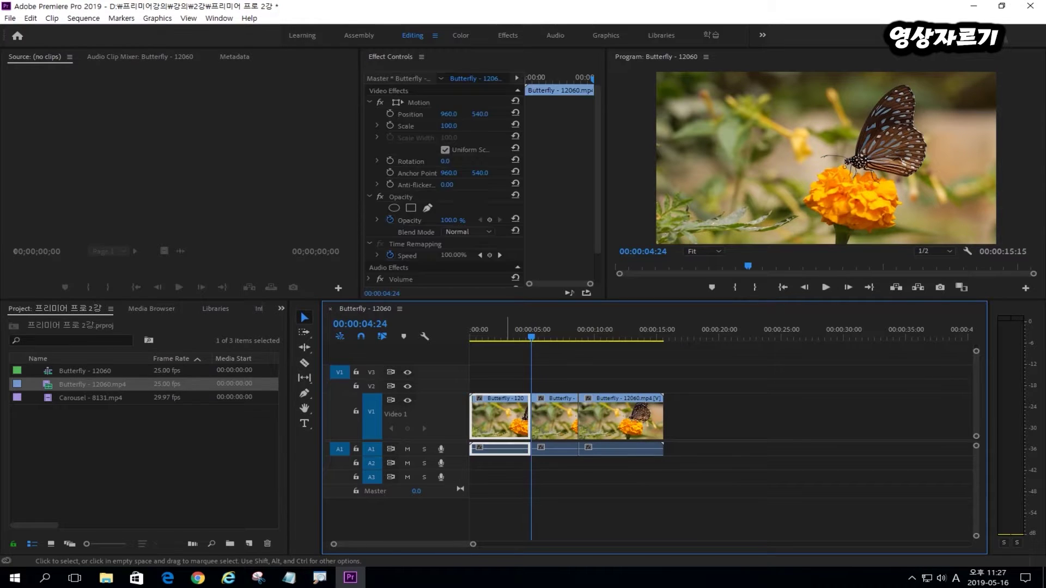
pyautogui.click(554, 426)
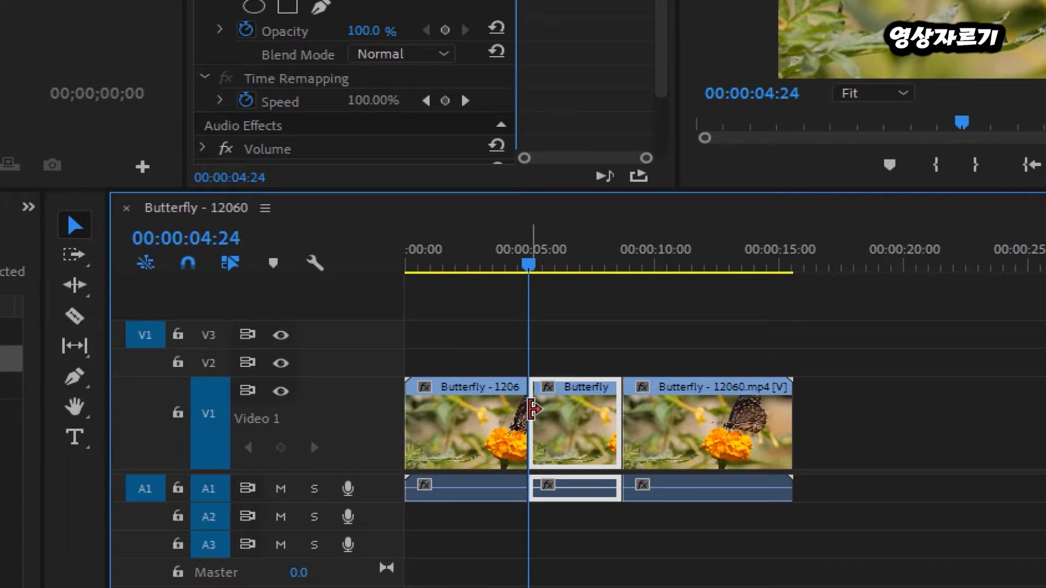
# Rejoin the two pieces at the 00:00:04:24 cut with Join Through Edits, and split them again at the playhead.
pyautogui.rightClick(532, 410)
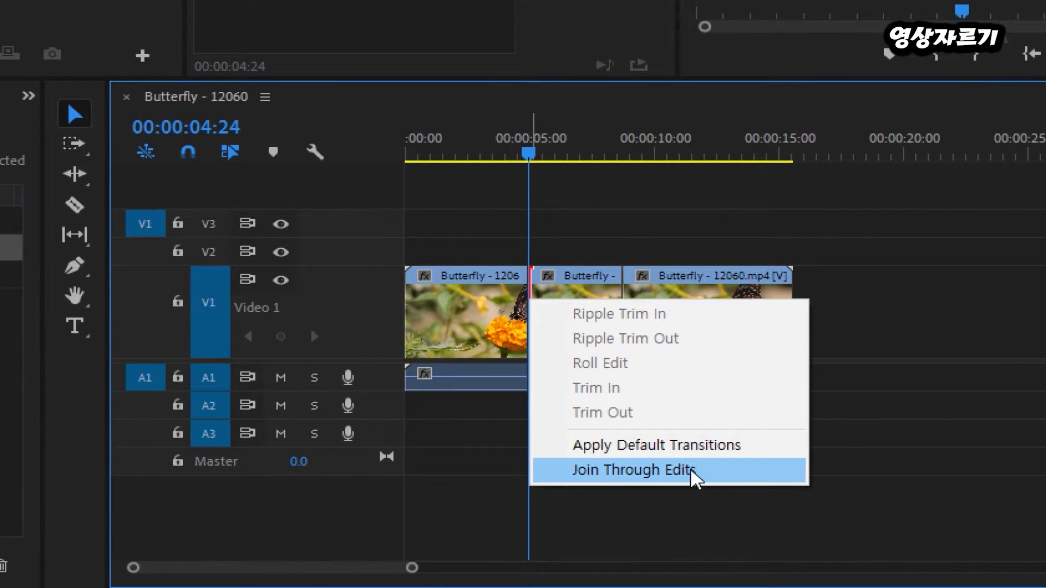
pyautogui.click(741, 472)
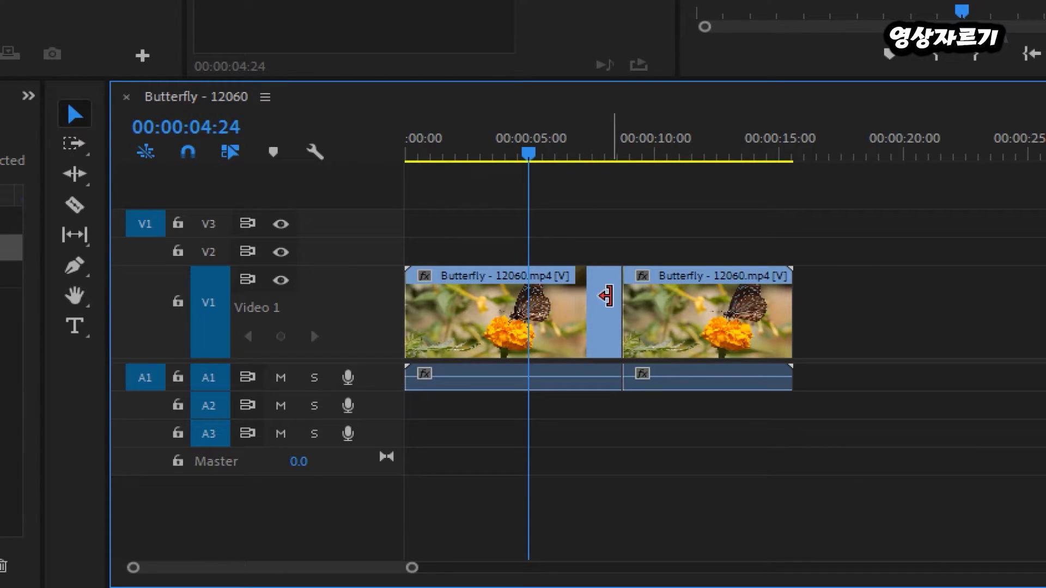
pyautogui.hotkey('ctrl', 'k')
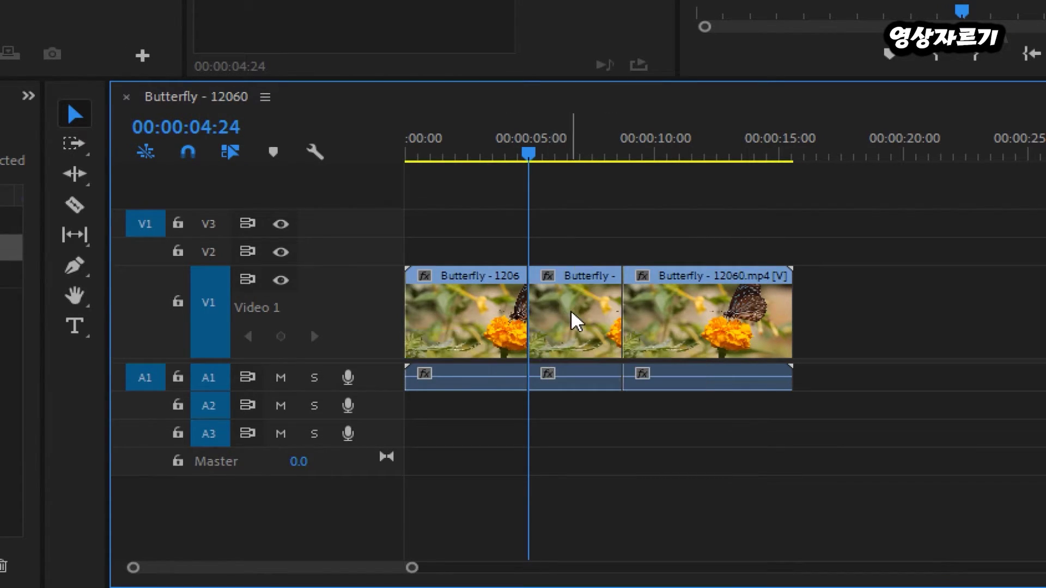
# Delete the middle butterfly piece and close the gap it leaves.
pyautogui.click(574, 320)
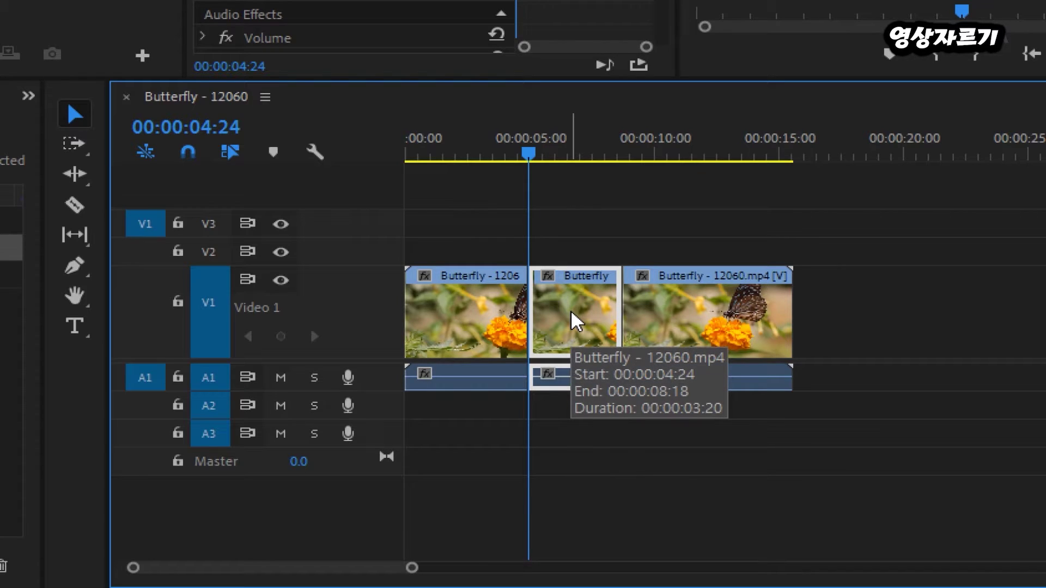
pyautogui.press('Delete')
pyautogui.click(573, 322)
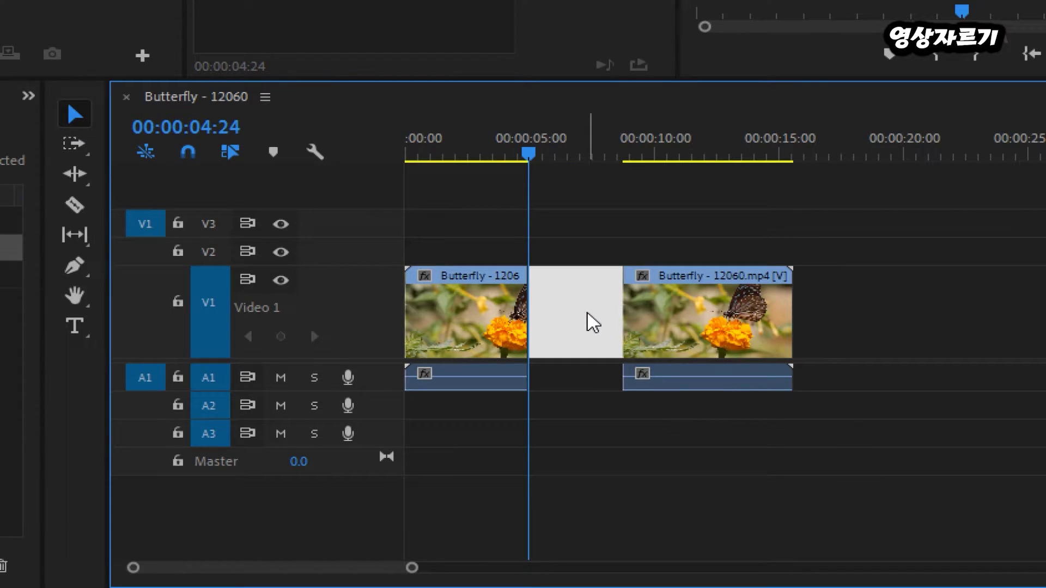
pyautogui.press('Delete')
# Check whether Join Through Edits is available at the cut between the two remaining clips, and select each clip in turn.
pyautogui.rightClick(527, 309)
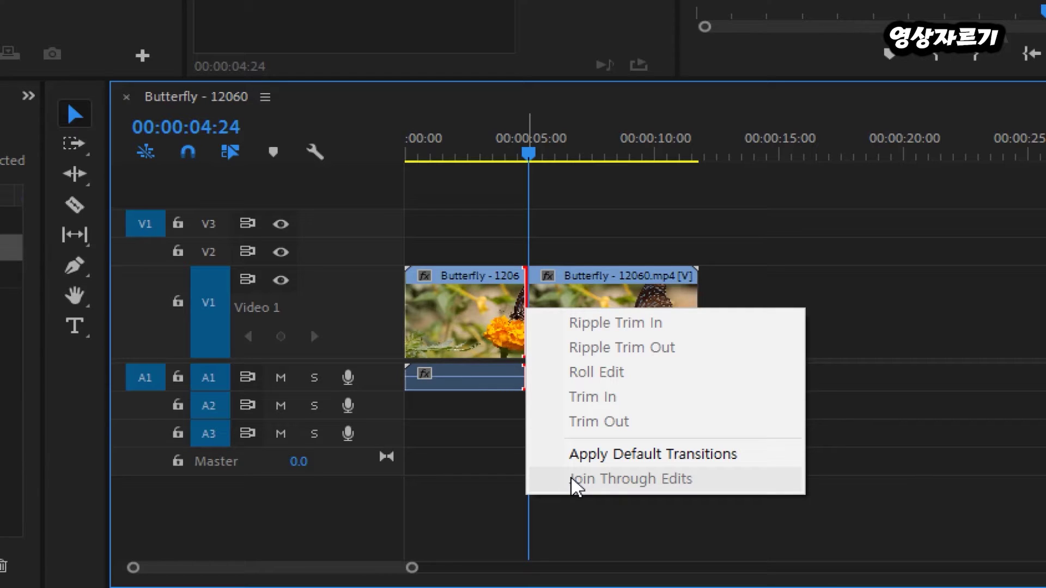
pyautogui.press('Escape')
pyautogui.click(561, 311)
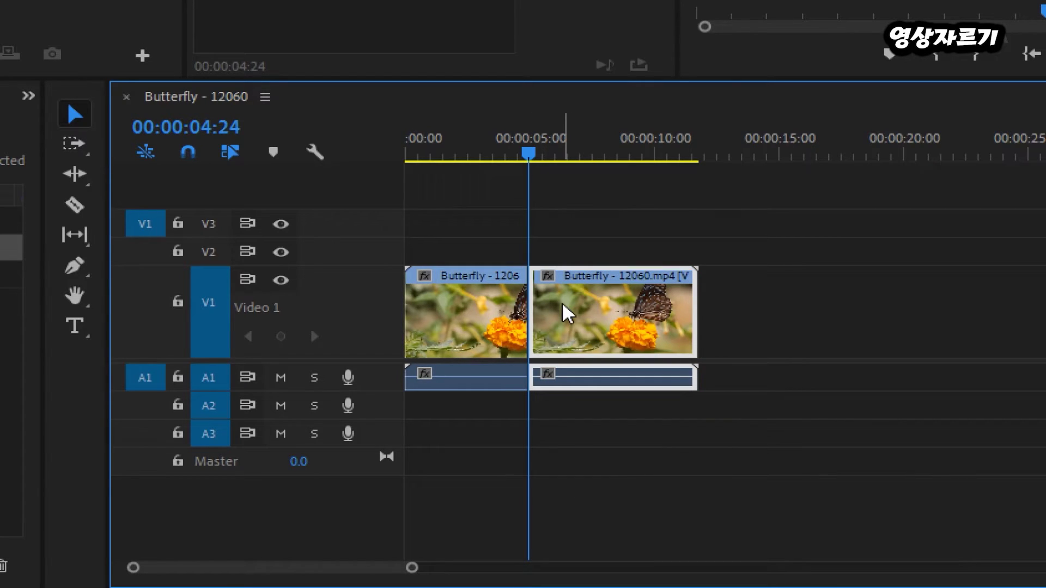
pyautogui.click(513, 318)
pyautogui.click(567, 320)
pyautogui.click(510, 322)
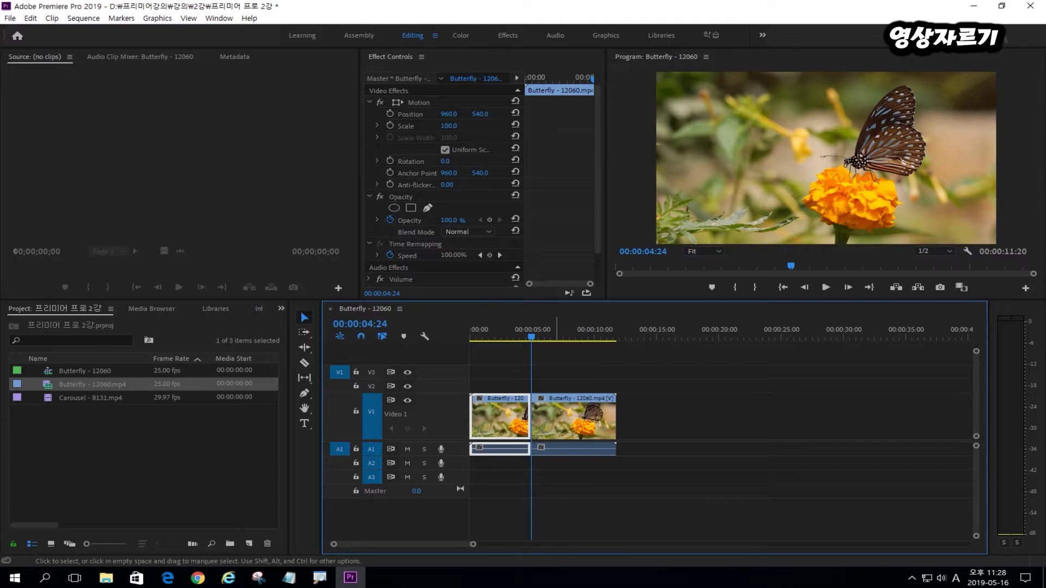
# Replace both clips on V1 with the full Butterfly - 12060.mp4 at the start and Carousel - 8131.mp4 after a short gap.
pyautogui.moveTo(572, 375); pyautogui.dragTo(509, 409)
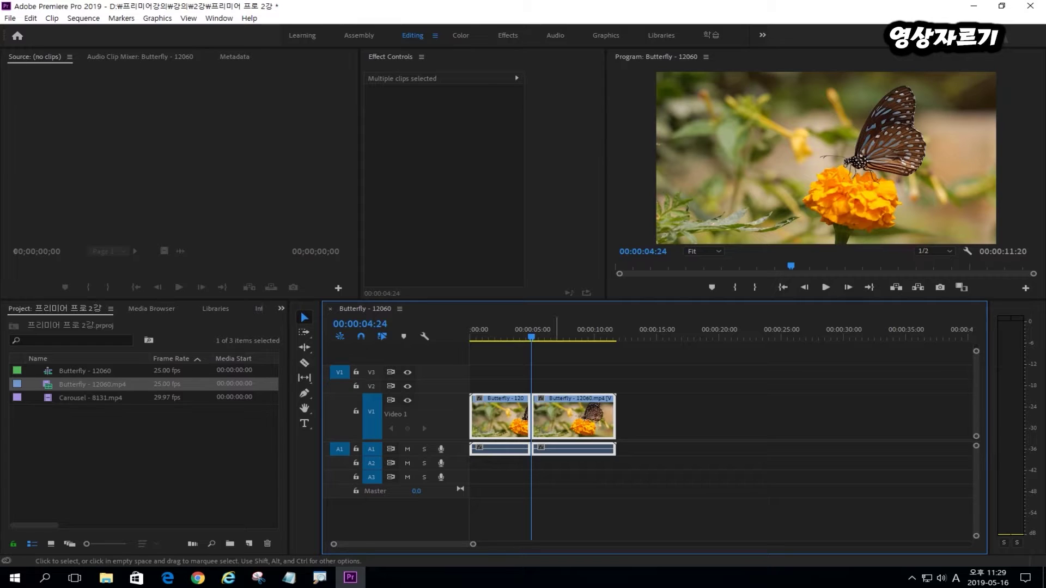
pyautogui.moveTo(510, 378); pyautogui.dragTo(555, 425)
pyautogui.press('Delete')
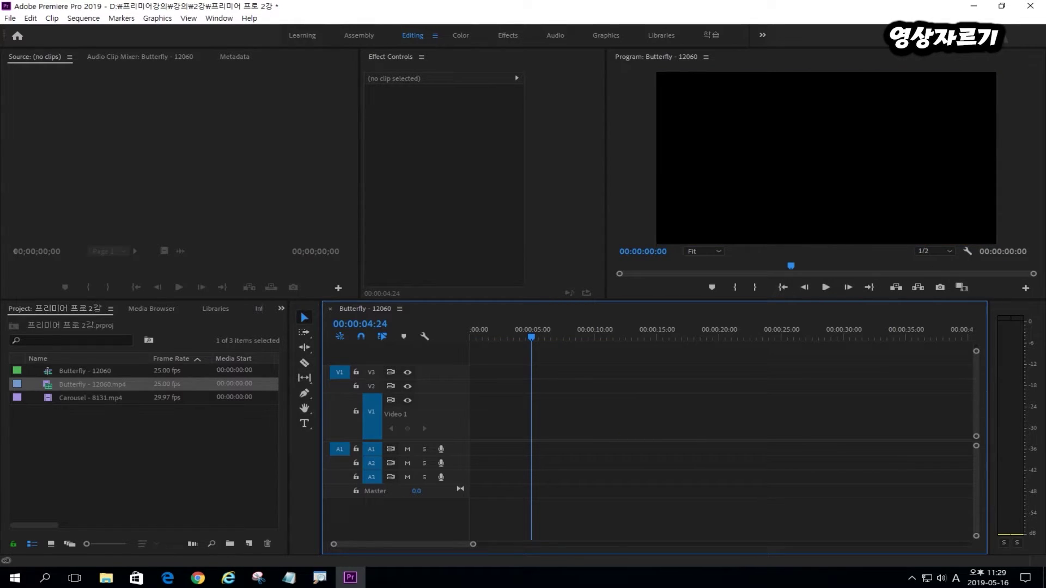
pyautogui.moveTo(91, 384); pyautogui.dragTo(473, 417)
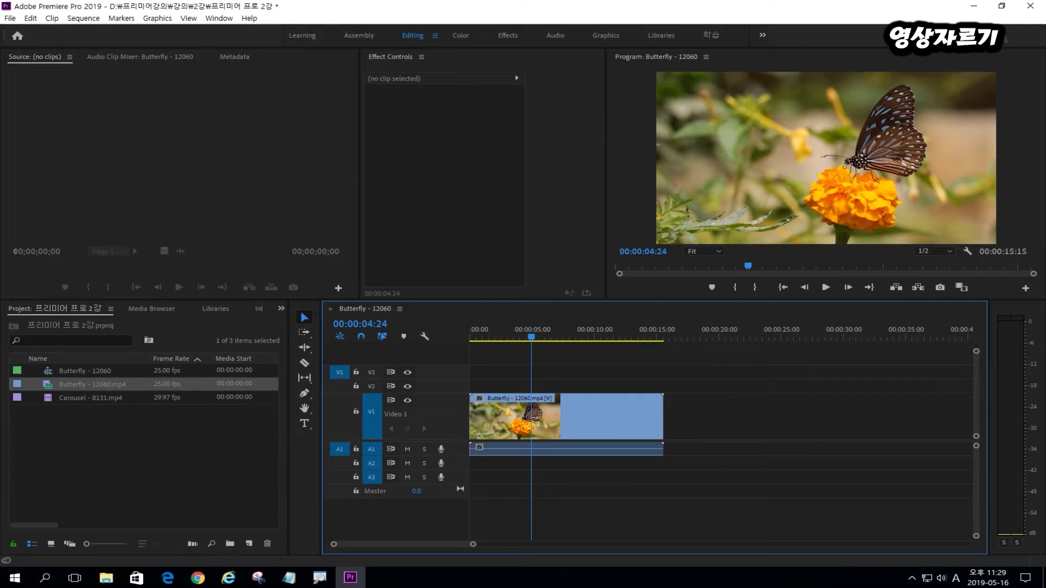
pyautogui.moveTo(91, 398); pyautogui.dragTo(675, 417)
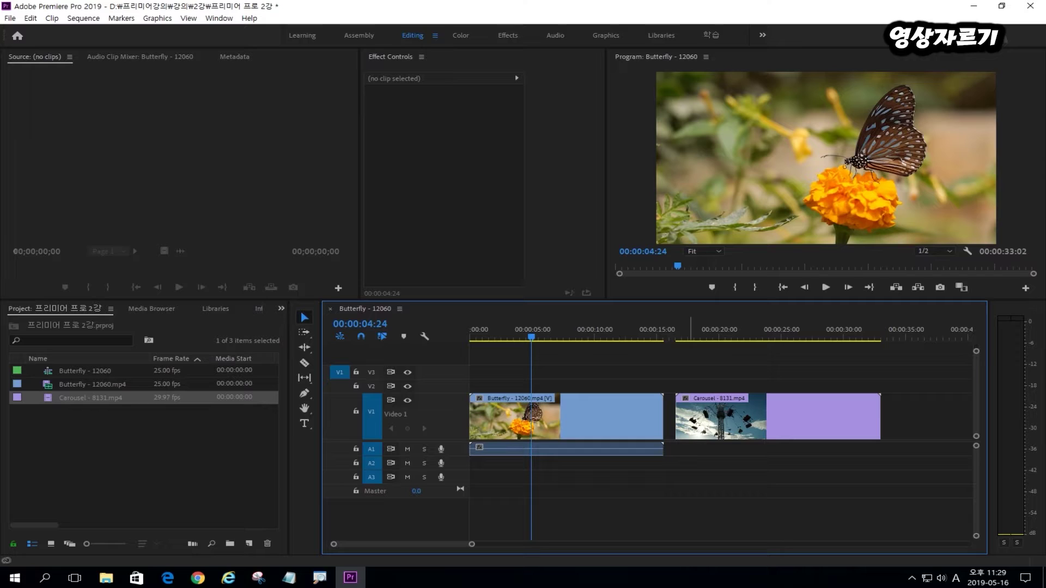
# Preview frames from both clips, set the playhead to 00:00:07:10, and split the butterfly clip there.
pyautogui.click(692, 332)
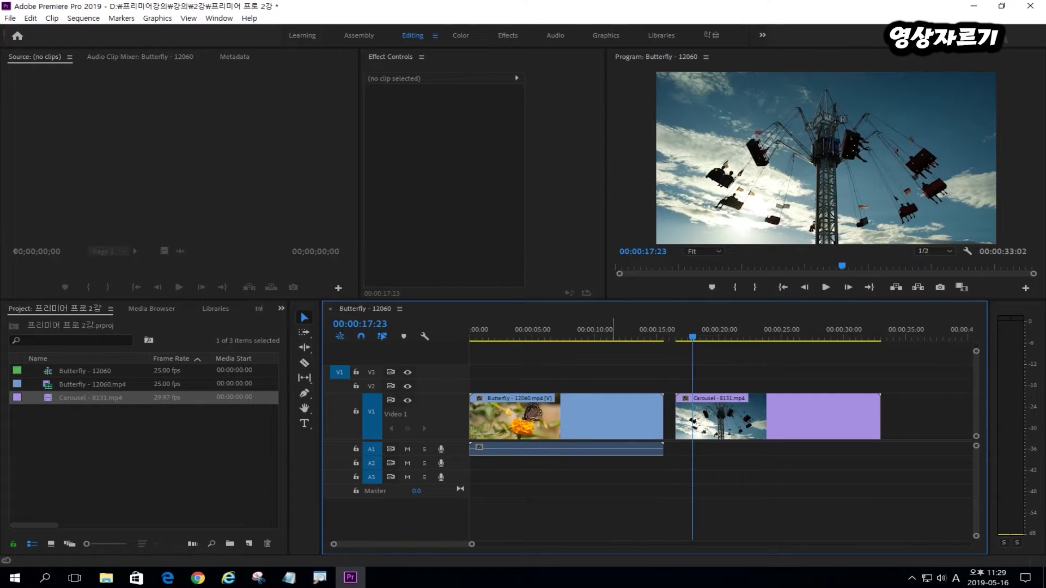
pyautogui.click(613, 329)
pyautogui.click(750, 329)
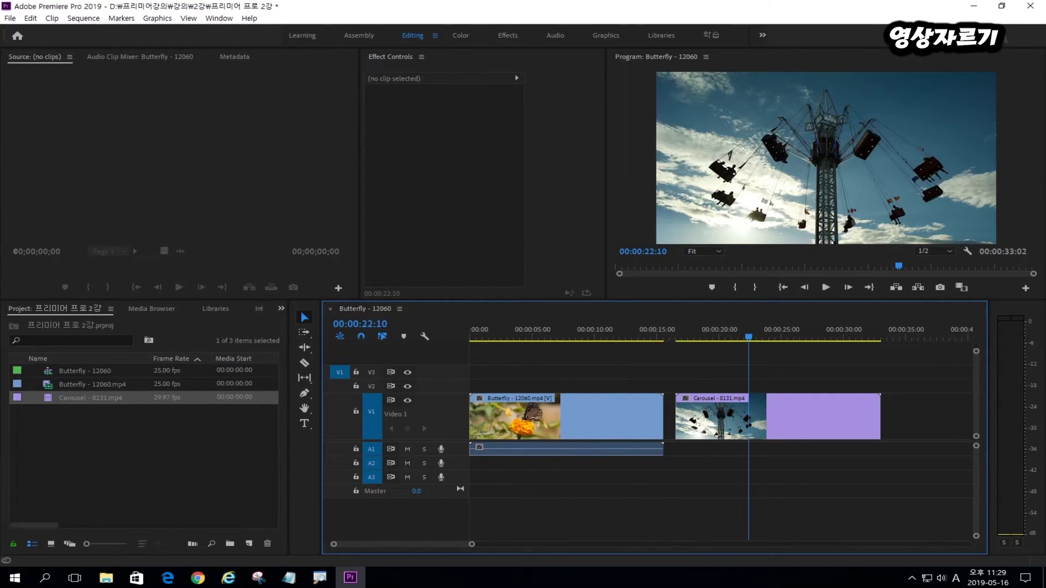
pyautogui.click(562, 329)
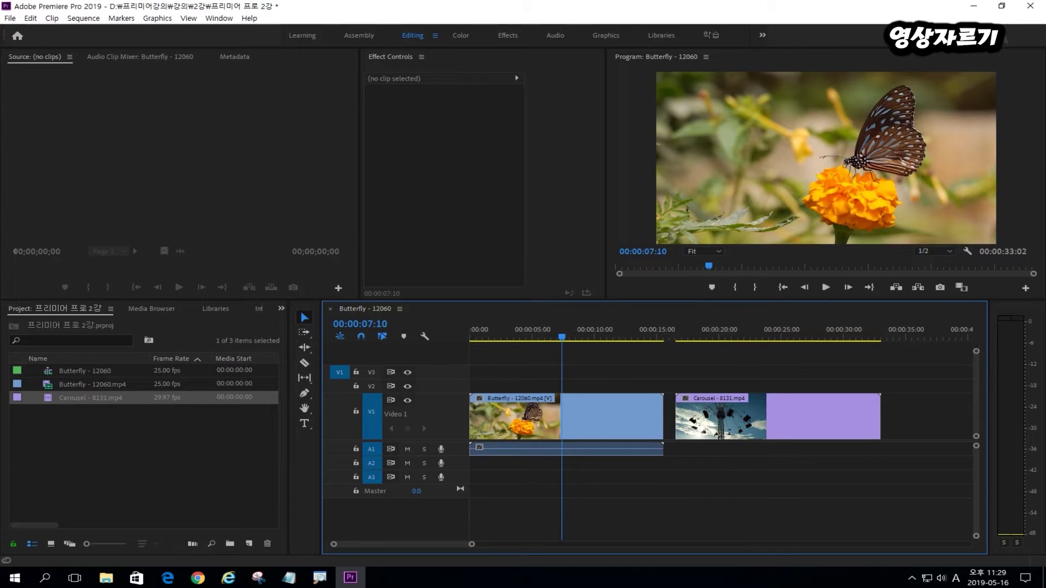
pyautogui.click(575, 419)
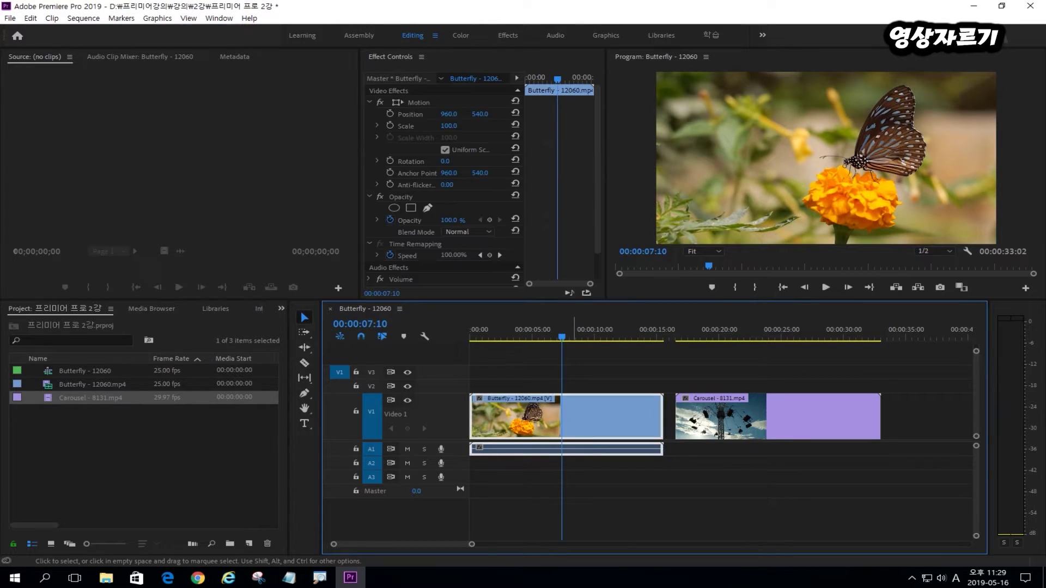
pyautogui.click(780, 417)
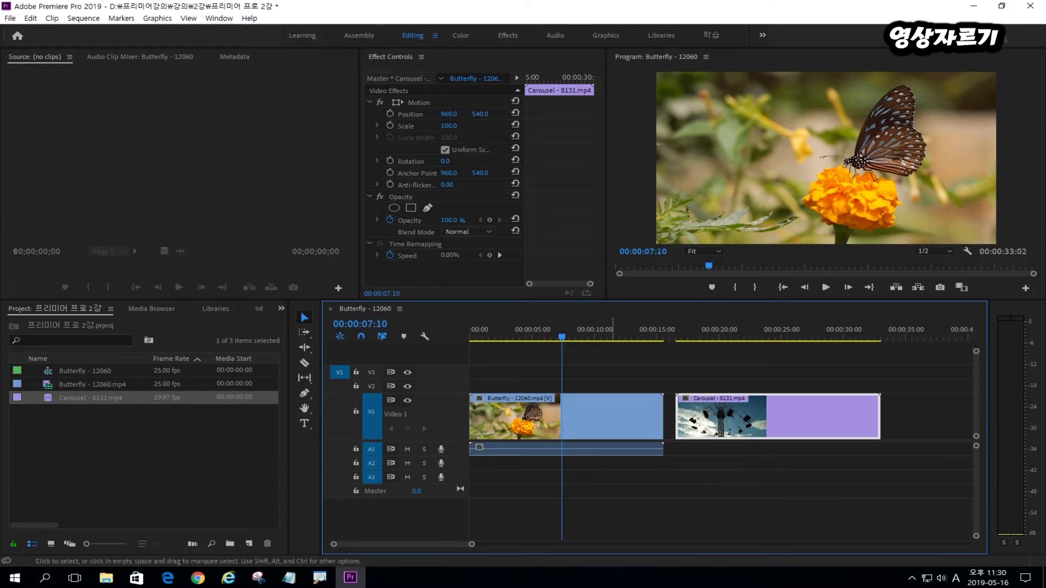
pyautogui.click(610, 420)
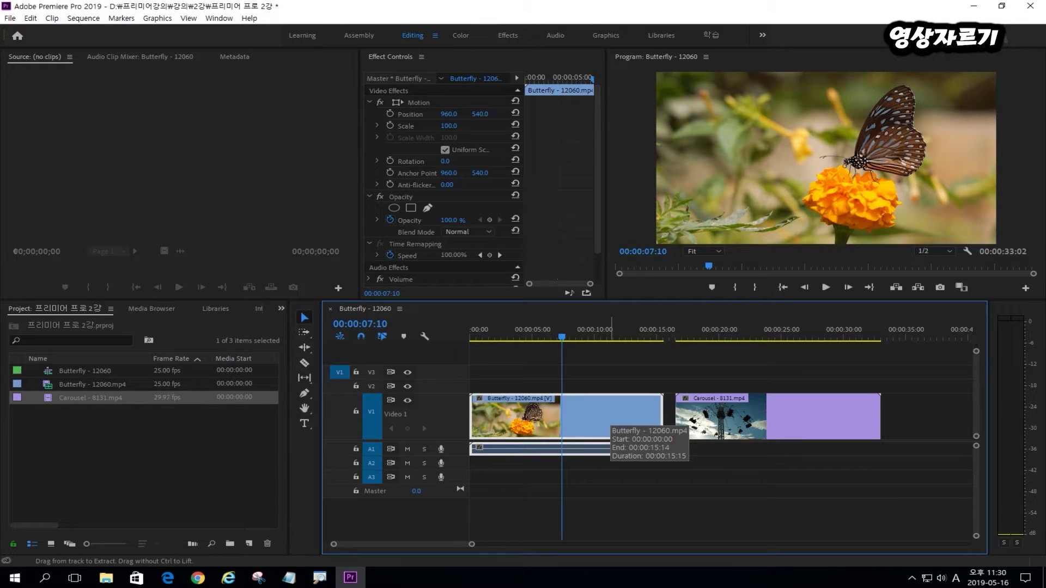
pyautogui.hotkey('ctrl', 'k')
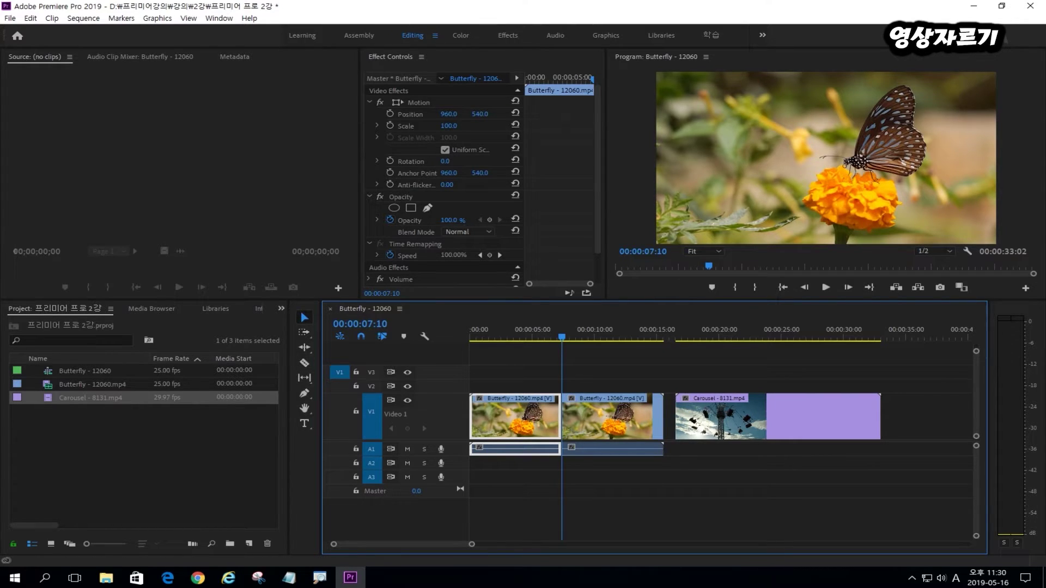
# Move the second butterfly piece directly behind the Carousel clip and close the gap in front of the Carousel clip.
pyautogui.click(602, 421)
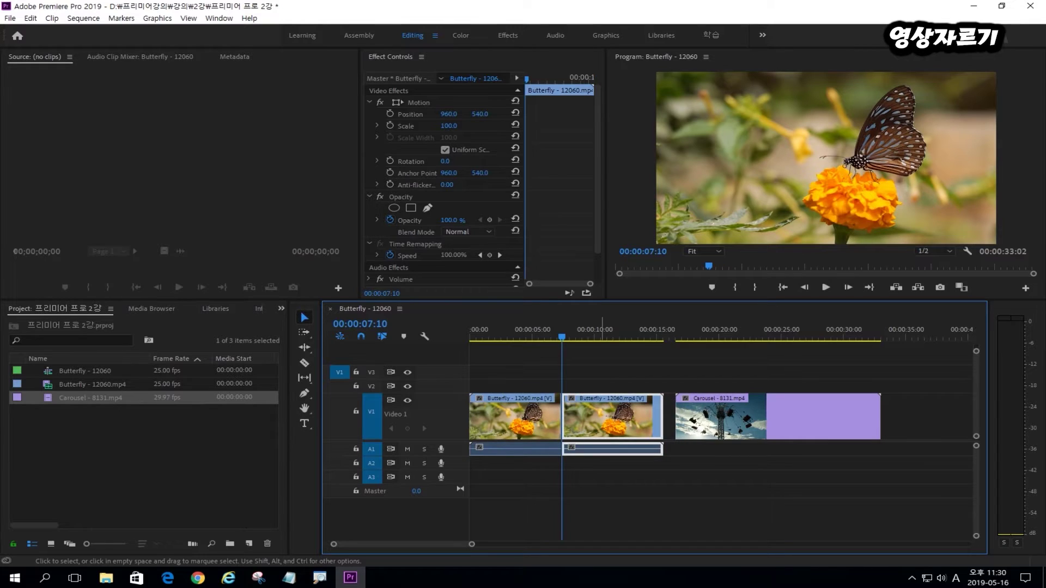
pyautogui.moveTo(593, 417); pyautogui.dragTo(912, 417)
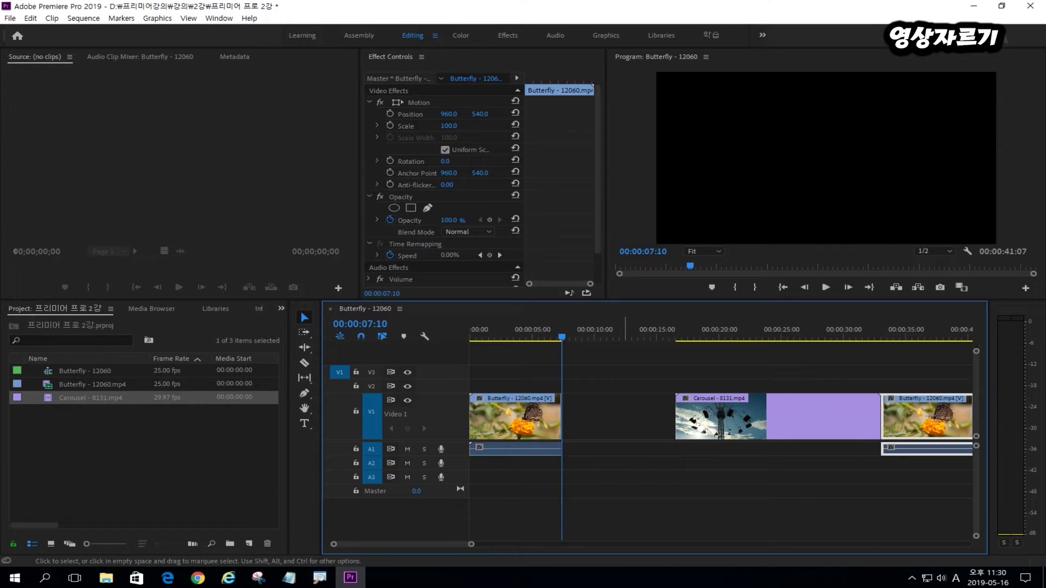
pyautogui.click(625, 416)
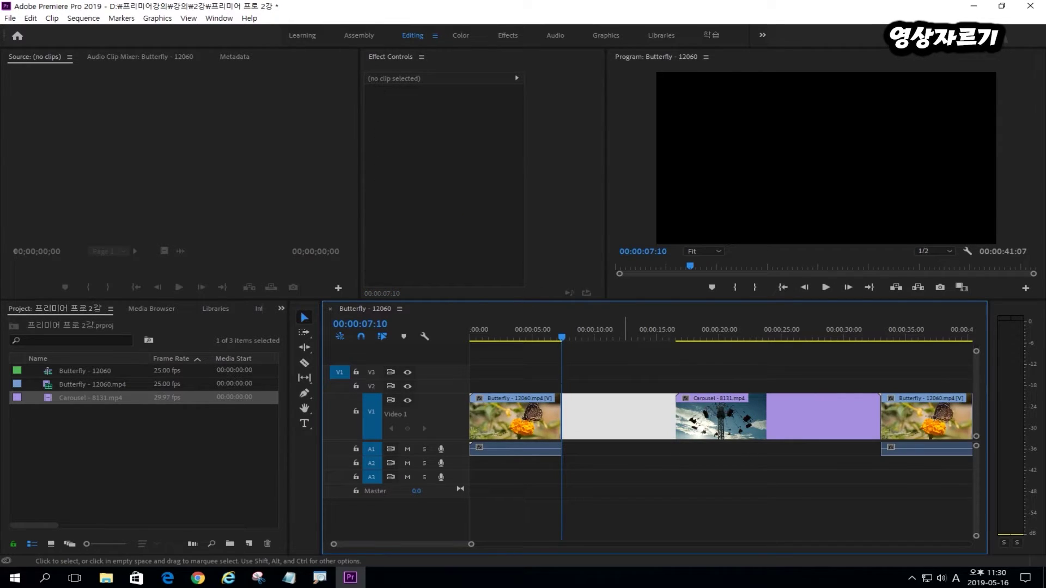
pyautogui.press('Delete')
pyautogui.click(497, 331)
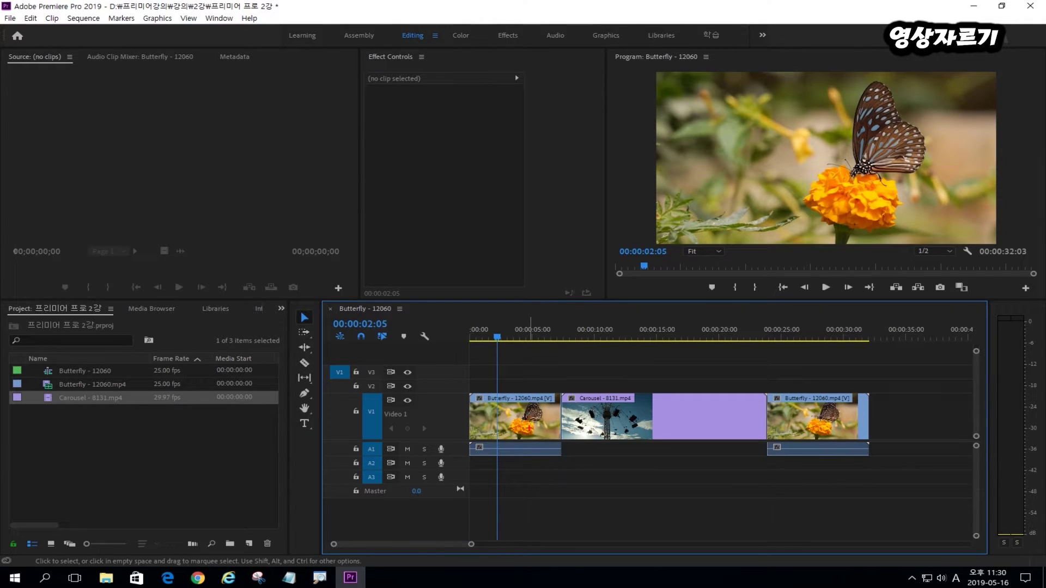
pyautogui.moveTo(529, 430)
pyautogui.mouseDown()
pyautogui.moveTo(494, 434)
pyautogui.moveTo(507, 389)
pyautogui.moveTo(542, 419)
pyautogui.mouseUp()
pyautogui.moveTo(817, 429)
pyautogui.mouseDown()
pyautogui.moveTo(806, 392)
pyautogui.moveTo(826, 426)
pyautogui.mouseUp()
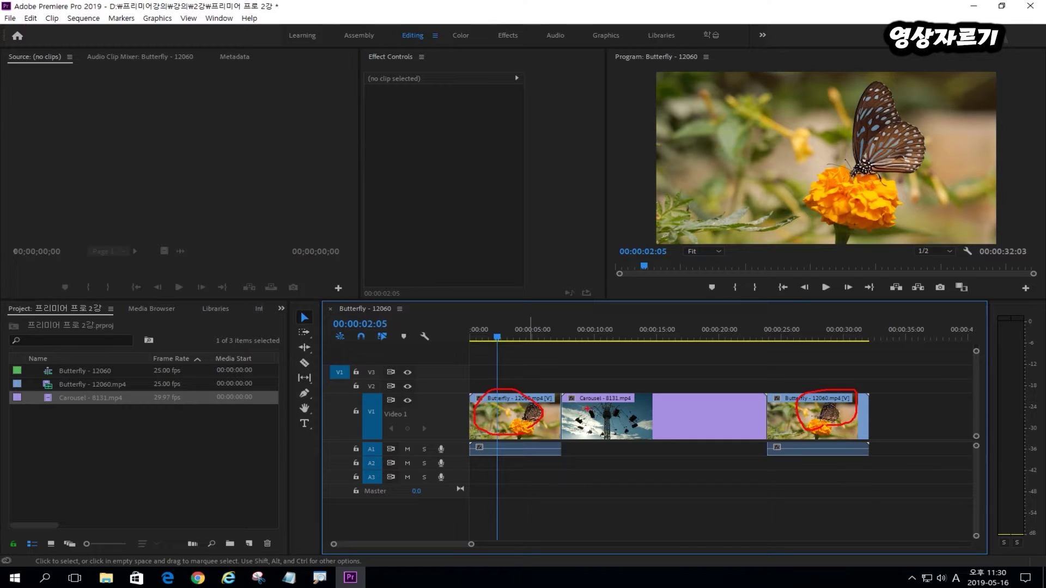
pyautogui.press('y')
pyautogui.moveTo(651, 428)
pyautogui.mouseDown()
pyautogui.moveTo(605, 408)
pyautogui.moveTo(711, 390)
pyautogui.moveTo(679, 423)
pyautogui.moveTo(650, 424)
pyautogui.mouseUp()
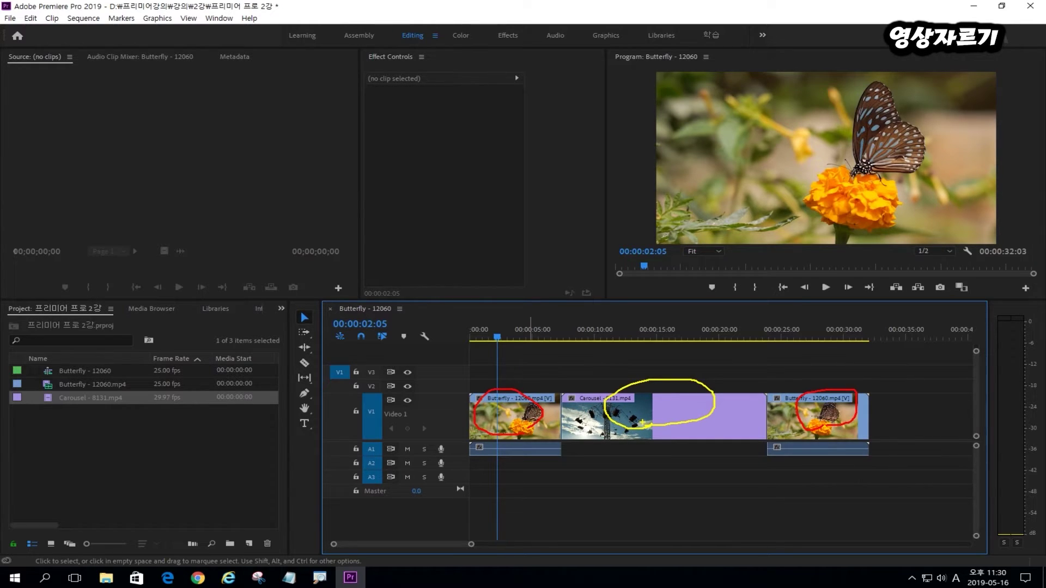
pyautogui.press('Escape')
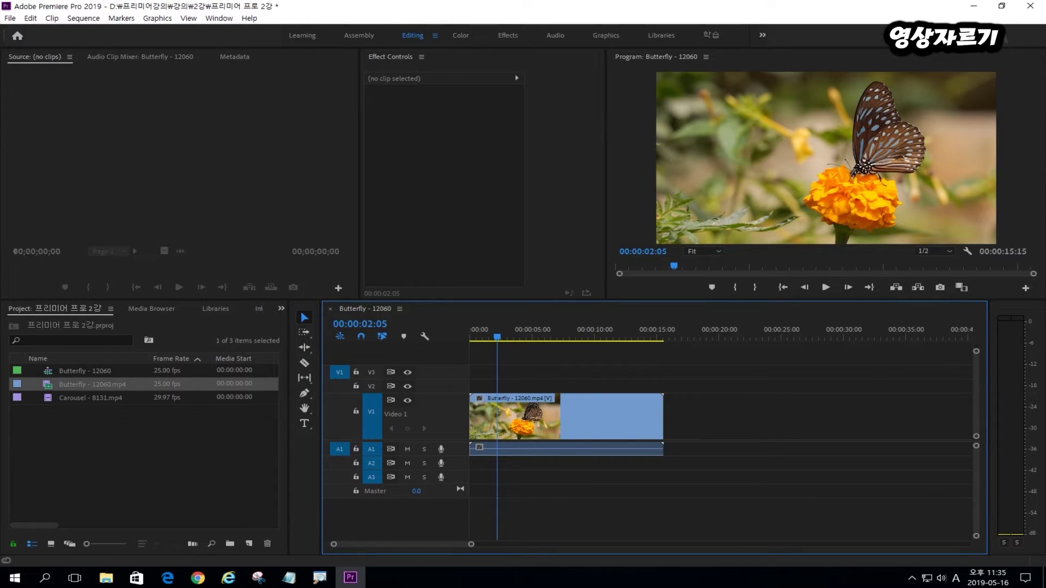
pyautogui.moveTo(137, 223)
pyautogui.mouseDown()
pyautogui.moveTo(201, 114)
pyautogui.moveTo(143, 218)
pyautogui.mouseUp()
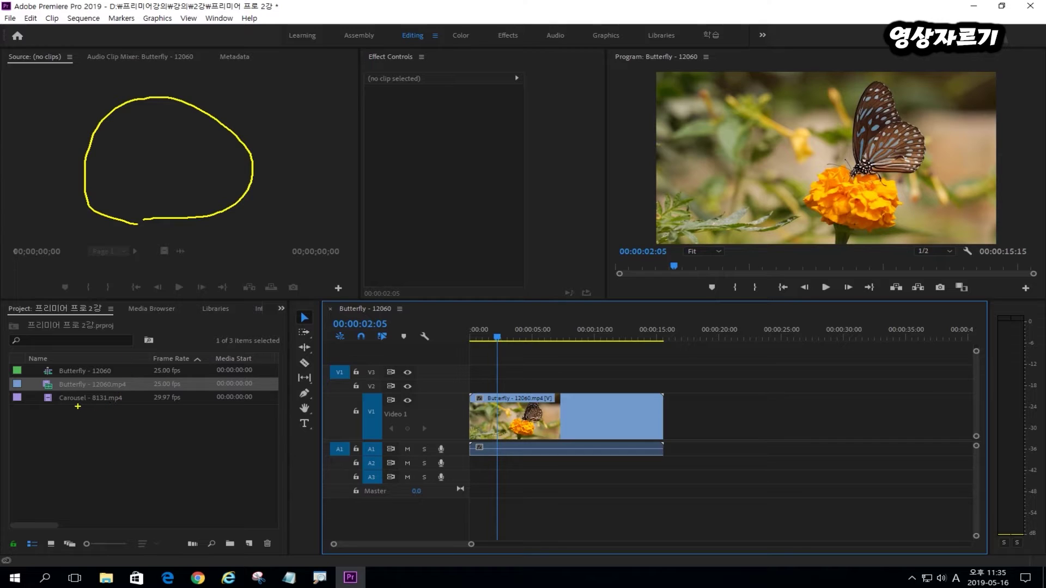
pyautogui.moveTo(109, 409)
pyautogui.mouseDown()
pyautogui.moveTo(128, 408)
pyautogui.moveTo(31, 394)
pyautogui.moveTo(127, 420)
pyautogui.moveTo(102, 416)
pyautogui.mouseUp()
pyautogui.press('Escape')
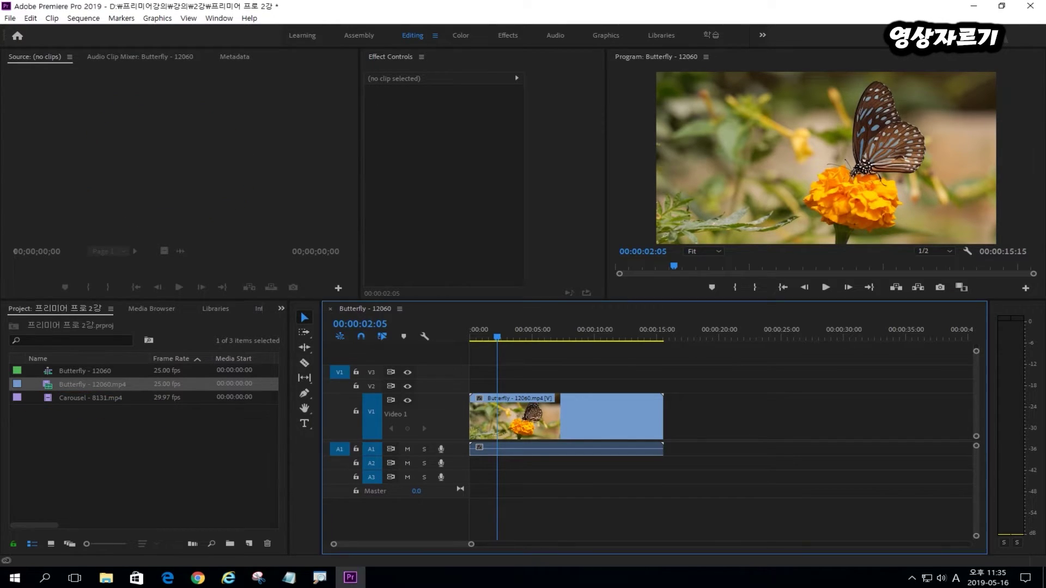
# Open Carousel - 8131.mp4 in the Source monitor, play it to 00:00:06:08, and mark the In point there.
pyautogui.doubleClick(87, 397)
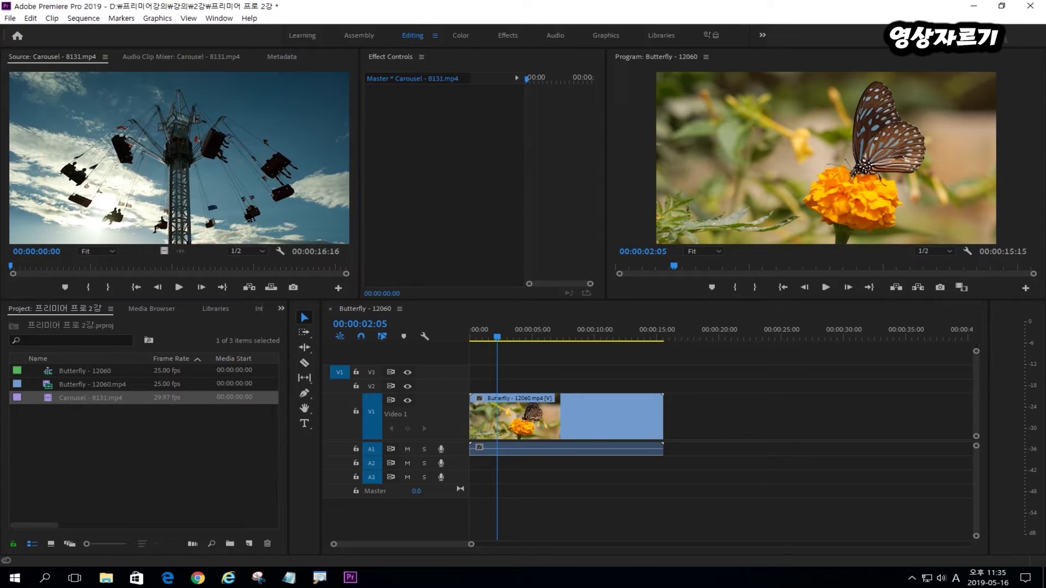
pyautogui.click(179, 288)
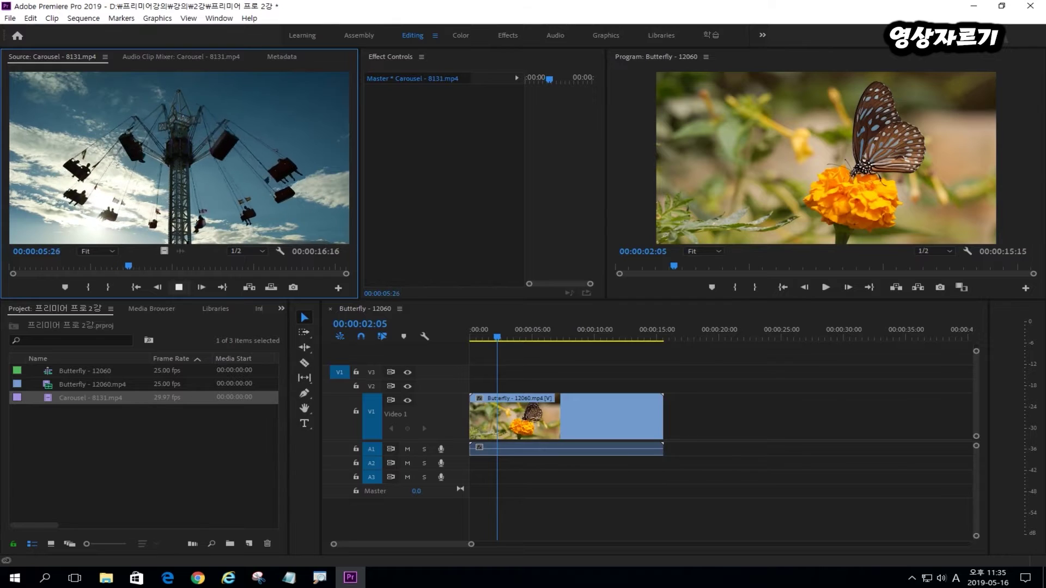
pyautogui.press('space')
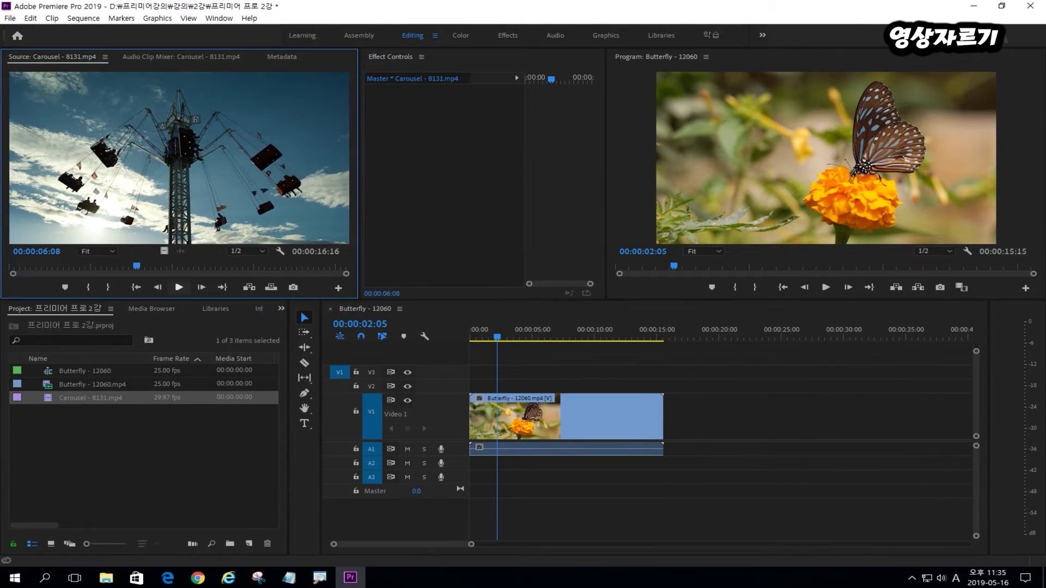
pyautogui.press('i')
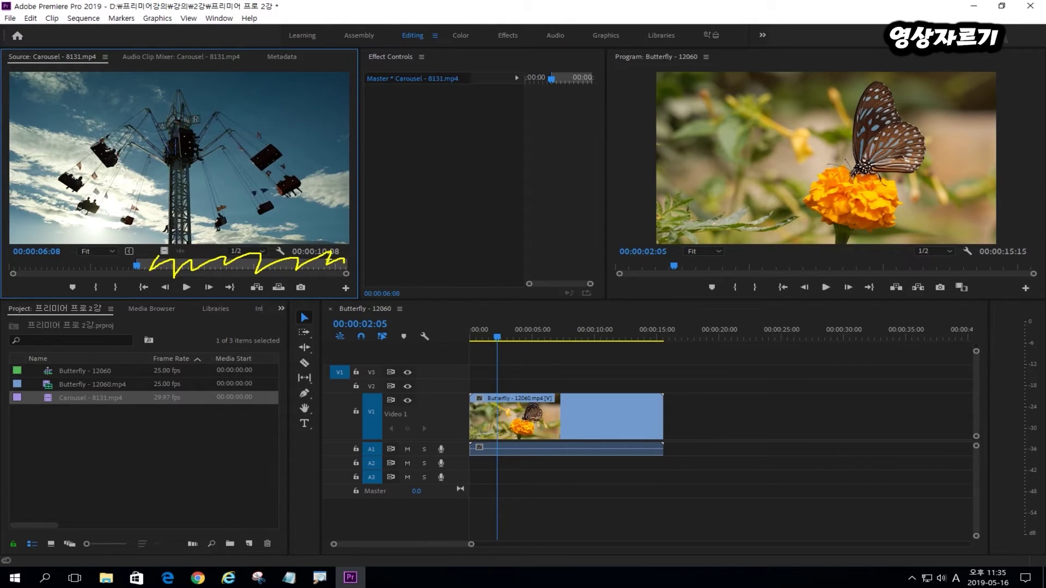
# Play the Carousel source clip on to 00:00:09:19 and mark the Out point there.
pyautogui.click(187, 287)
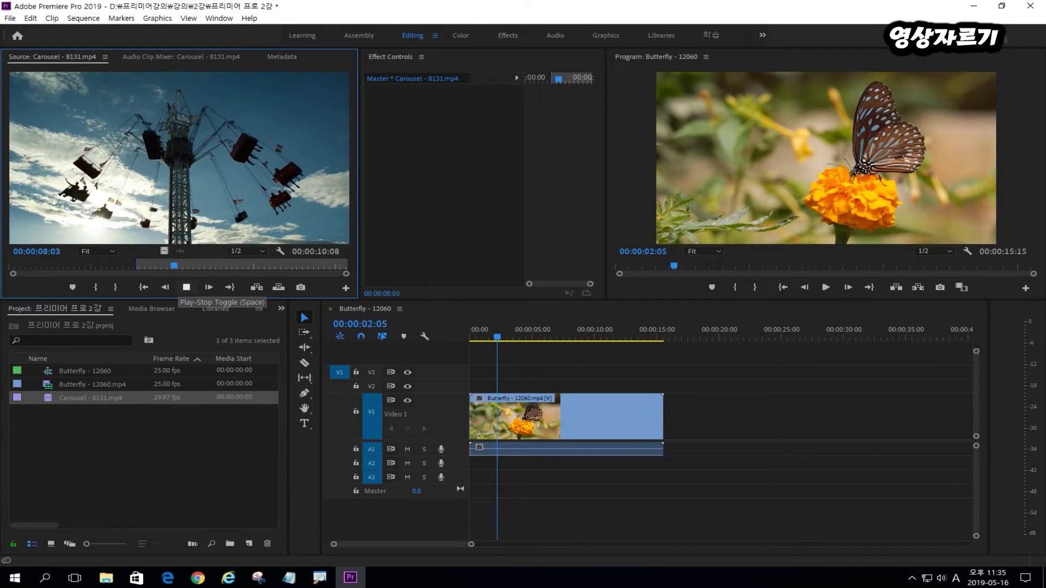
pyautogui.click(186, 287)
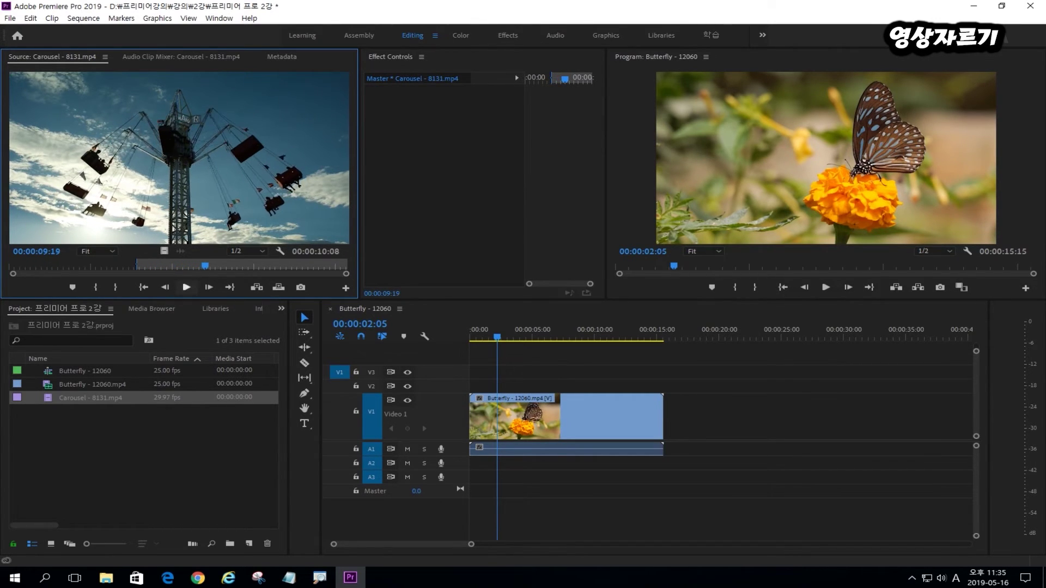
pyautogui.press('o')
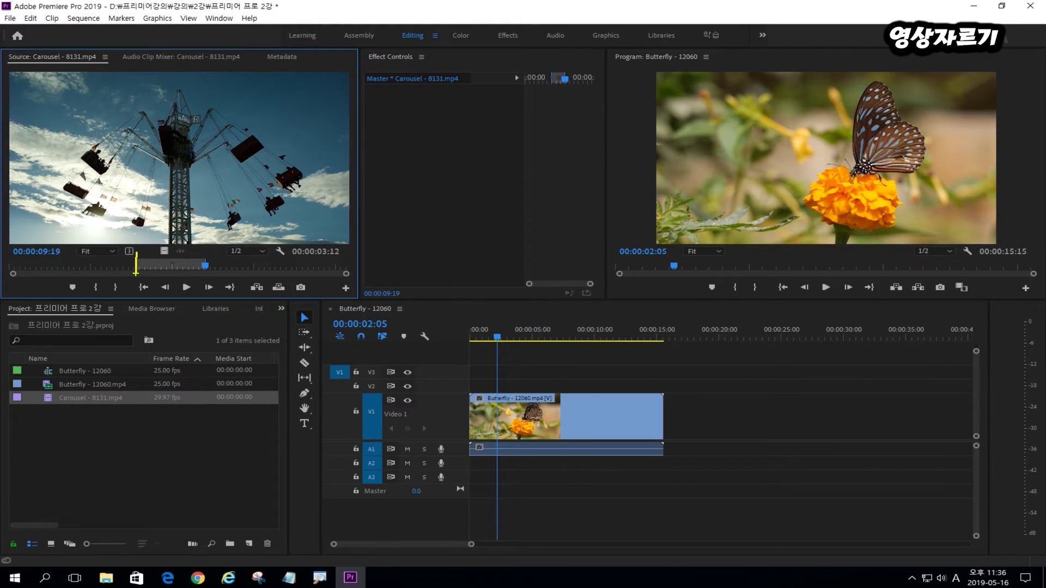
pyautogui.moveTo(208, 250)
pyautogui.mouseDown()
pyautogui.moveTo(187, 282)
pyautogui.moveTo(137, 268)
pyautogui.moveTo(193, 243)
pyautogui.moveTo(209, 278)
pyautogui.moveTo(195, 281)
pyautogui.mouseUp()
pyautogui.press('Escape')
# Play the sequence up to 00:00:05:16 and patch the source video to track V1.
pyautogui.click(826, 163)
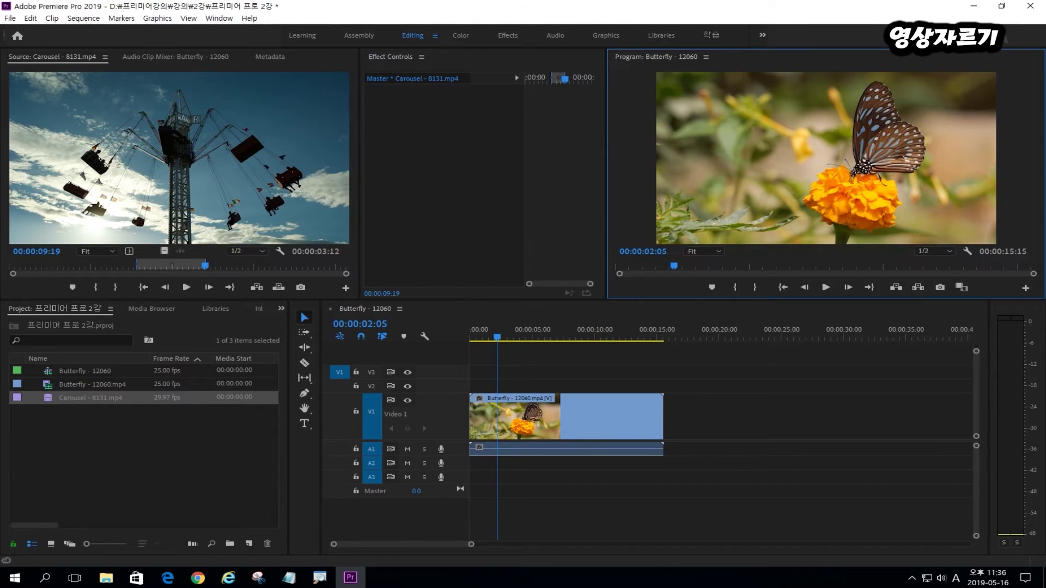
pyautogui.click(500, 368)
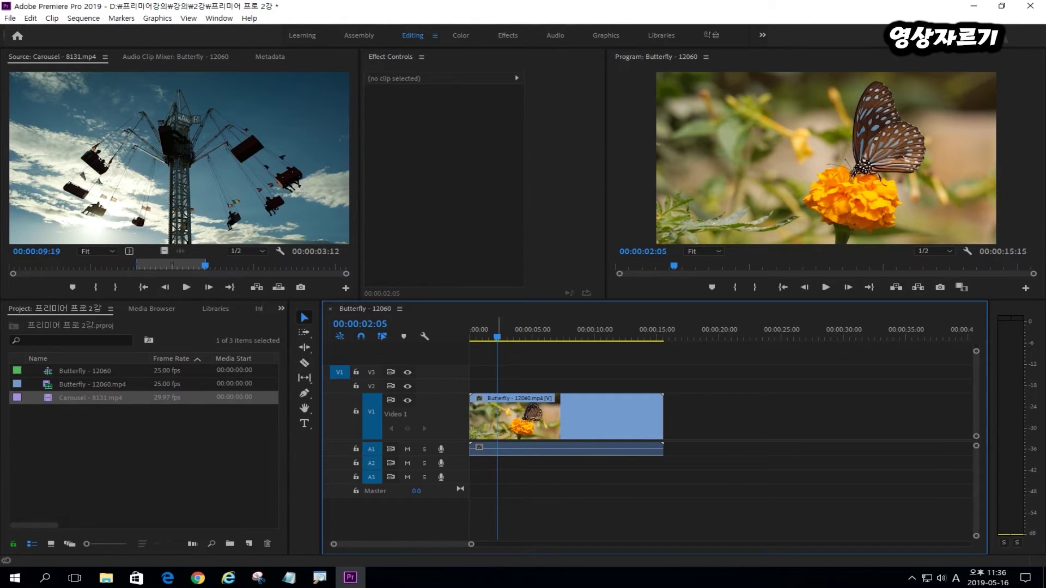
pyautogui.press('space')
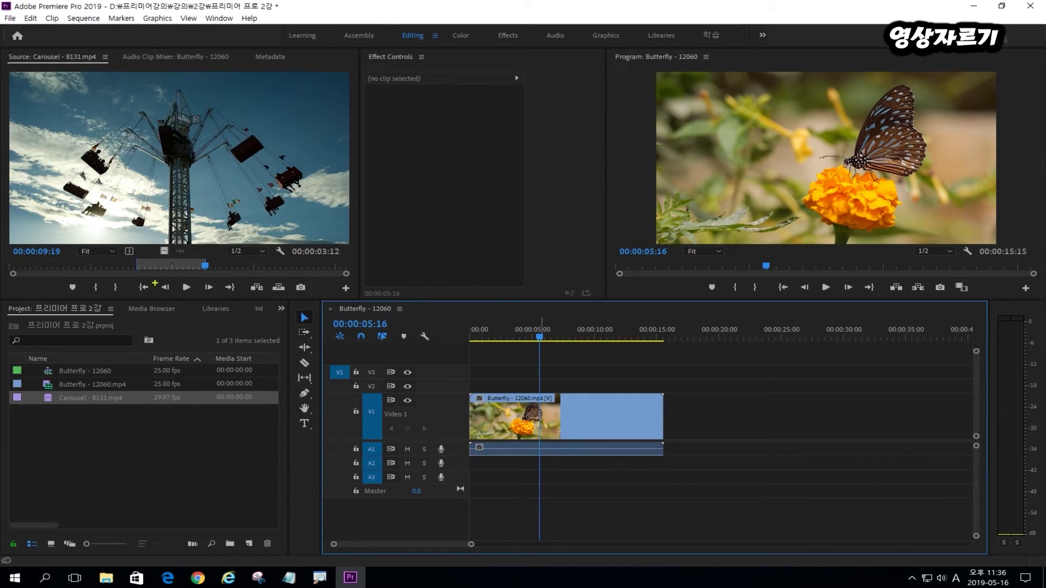
pyautogui.moveTo(217, 280)
pyautogui.mouseDown()
pyautogui.moveTo(129, 279)
pyautogui.moveTo(202, 281)
pyautogui.moveTo(186, 279)
pyautogui.mouseUp()
pyautogui.moveTo(199, 267)
pyautogui.mouseDown()
pyautogui.moveTo(336, 272)
pyautogui.moveTo(459, 311)
pyautogui.moveTo(521, 369)
pyautogui.moveTo(531, 363)
pyautogui.moveTo(531, 374)
pyautogui.moveTo(509, 370)
pyautogui.moveTo(533, 360)
pyautogui.mouseUp()
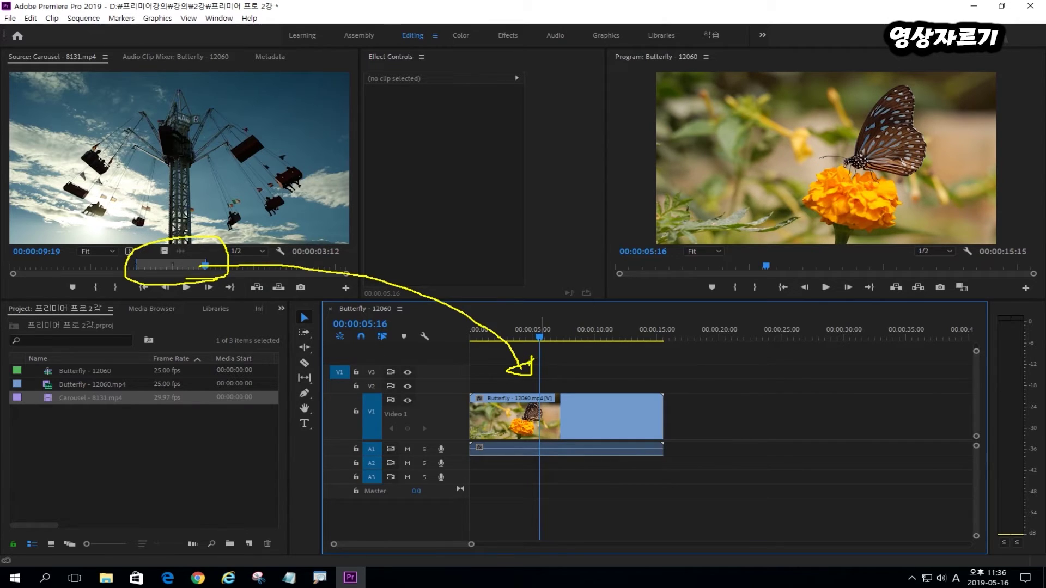
pyautogui.moveTo(590, 307)
pyautogui.mouseDown()
pyautogui.moveTo(541, 331)
pyautogui.moveTo(556, 342)
pyautogui.mouseUp()
pyautogui.press('Escape')
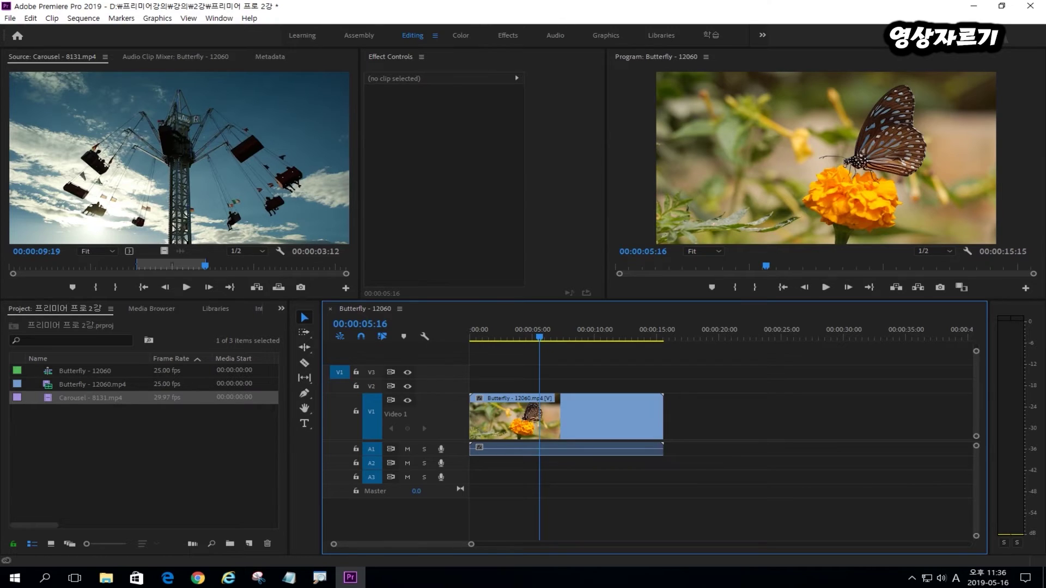
pyautogui.click(339, 412)
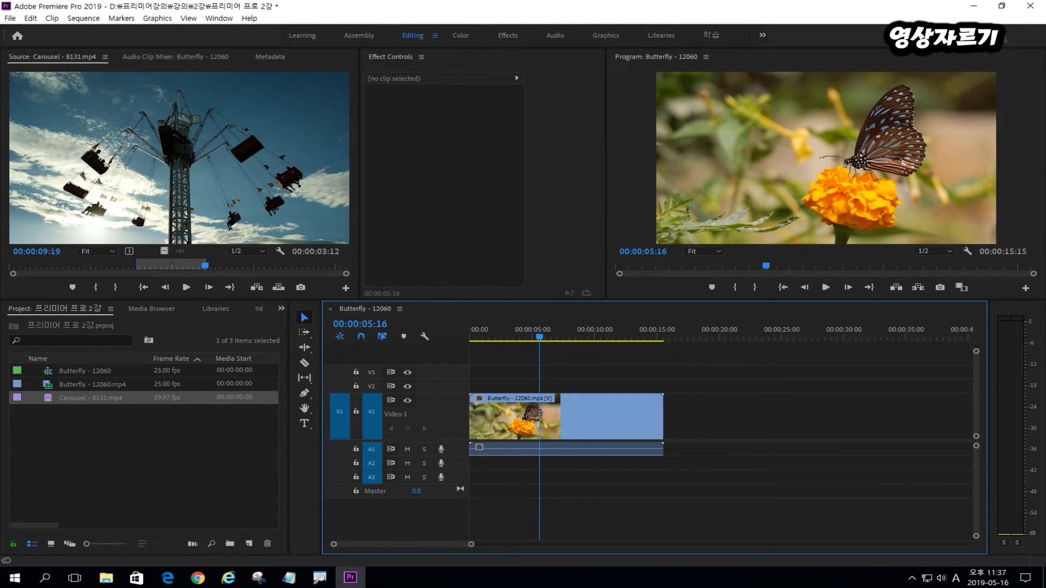
# Insert the marked Carousel section into the butterfly clip at the playhead with the Program monitor's Insert option, and undo the edit.
pyautogui.click(179, 163)
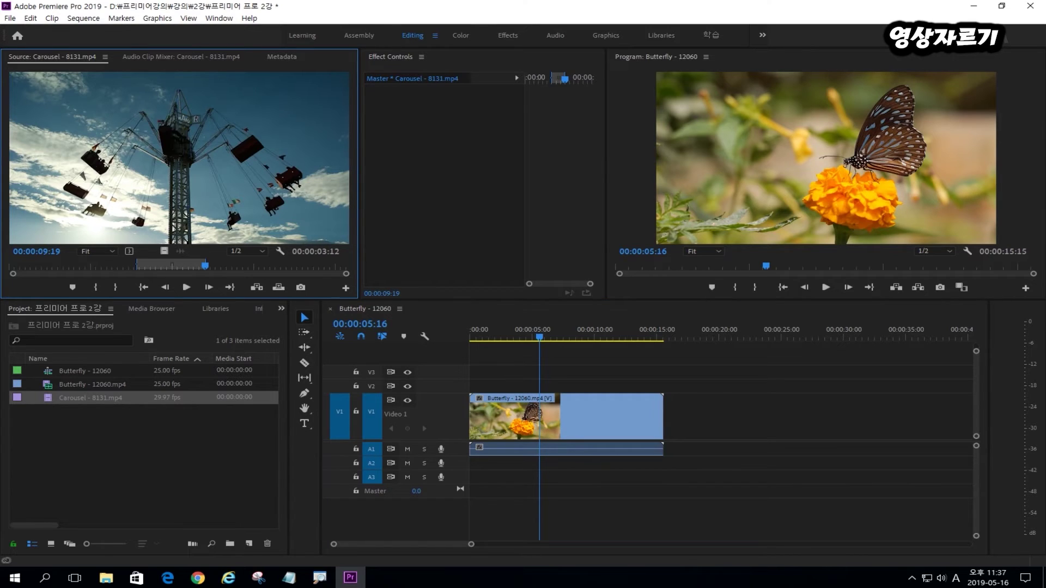
pyautogui.moveTo(179, 164); pyautogui.dragTo(825, 152)
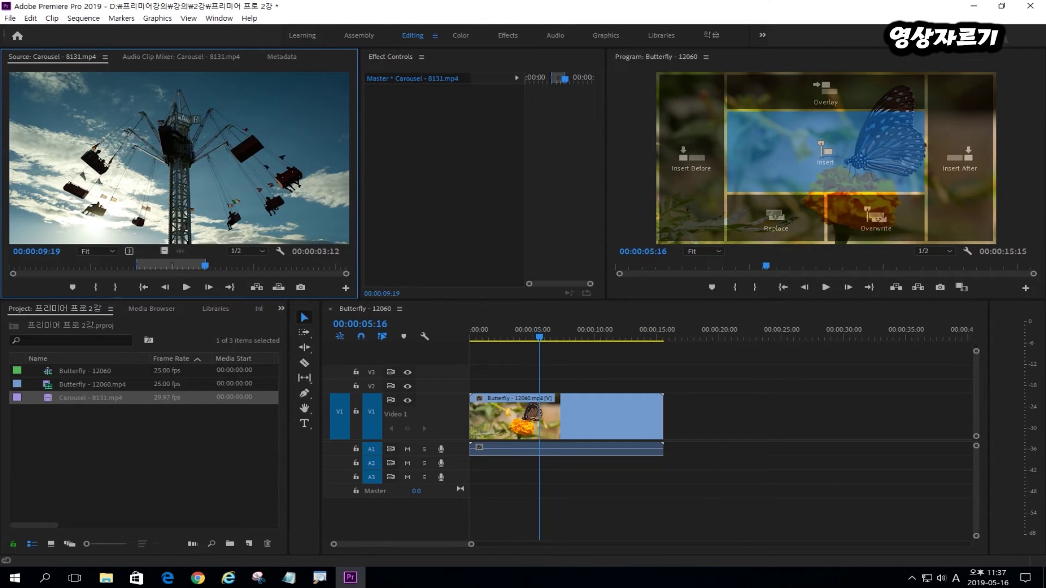
pyautogui.moveTo(826, 152); pyautogui.dragTo(826, 155)
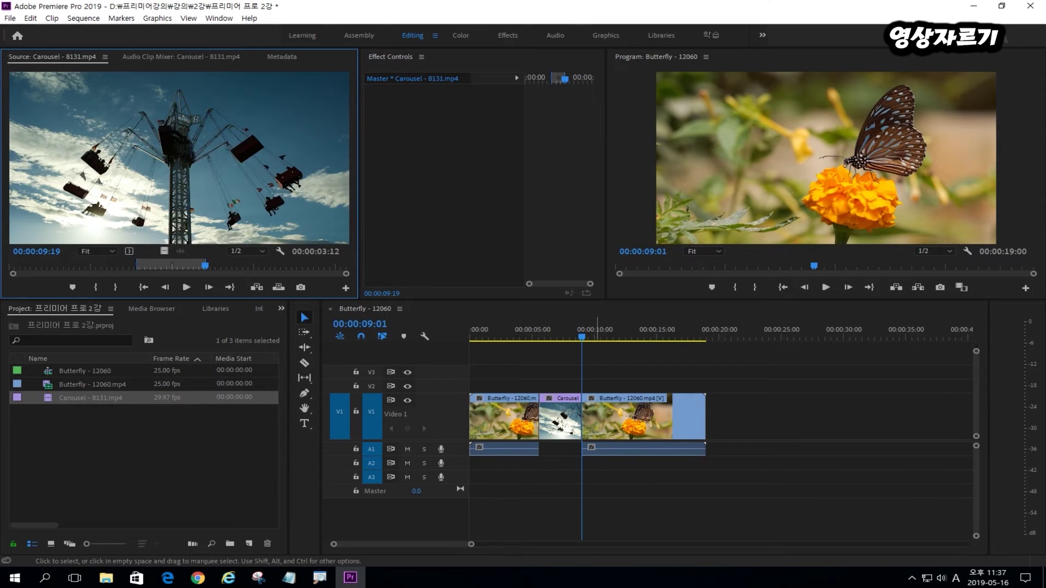
pyautogui.moveTo(537, 349)
pyautogui.mouseDown()
pyautogui.moveTo(535, 373)
pyautogui.moveTo(578, 372)
pyautogui.moveTo(578, 386)
pyautogui.mouseUp()
pyautogui.moveTo(149, 286)
pyautogui.mouseDown()
pyautogui.moveTo(253, 238)
pyautogui.moveTo(203, 288)
pyautogui.moveTo(153, 280)
pyautogui.mouseUp()
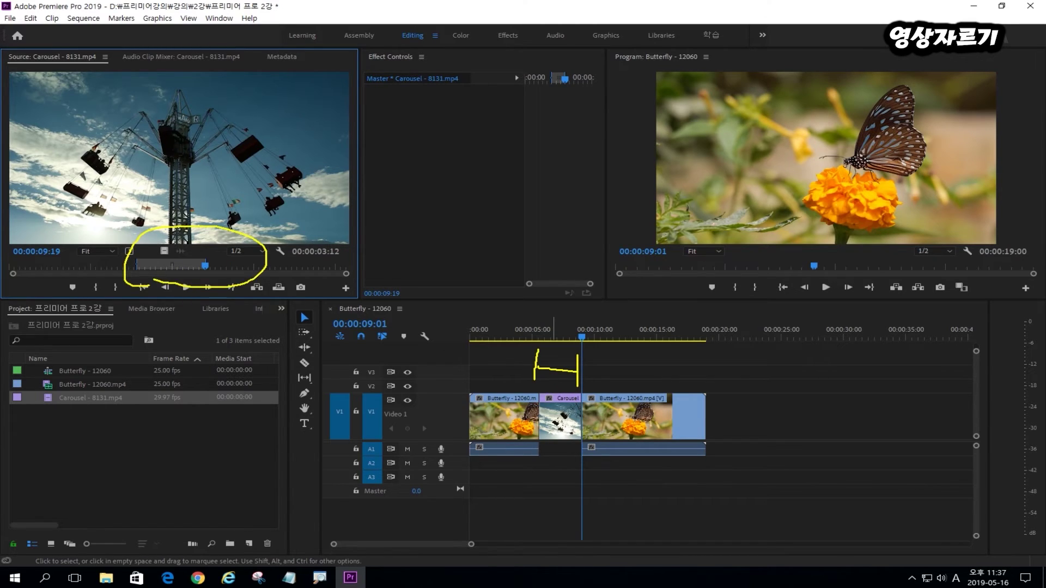
pyautogui.moveTo(240, 266)
pyautogui.mouseDown()
pyautogui.moveTo(340, 273)
pyautogui.moveTo(531, 347)
pyautogui.moveTo(496, 348)
pyautogui.mouseUp()
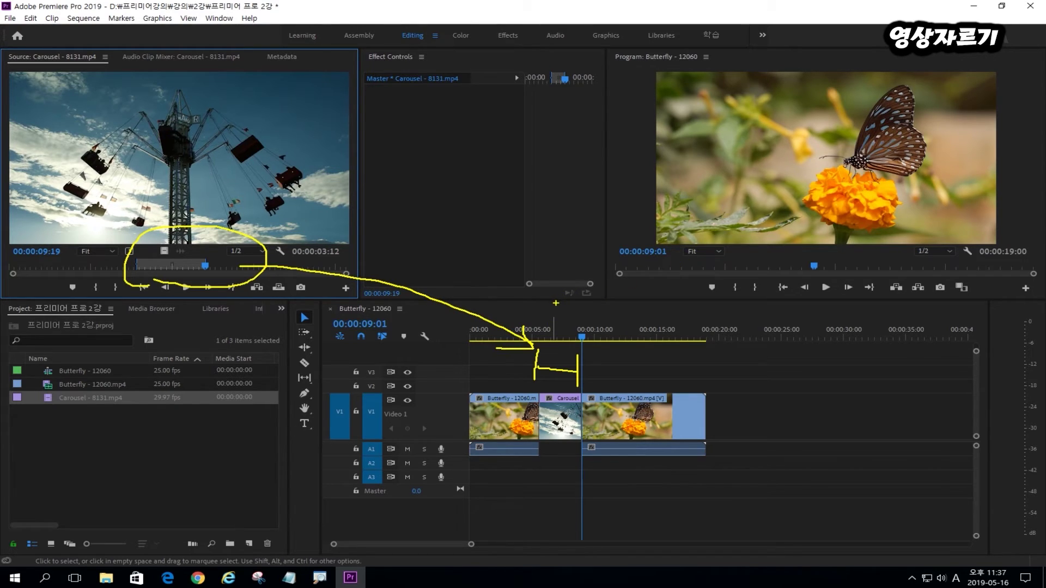
pyautogui.press('Escape')
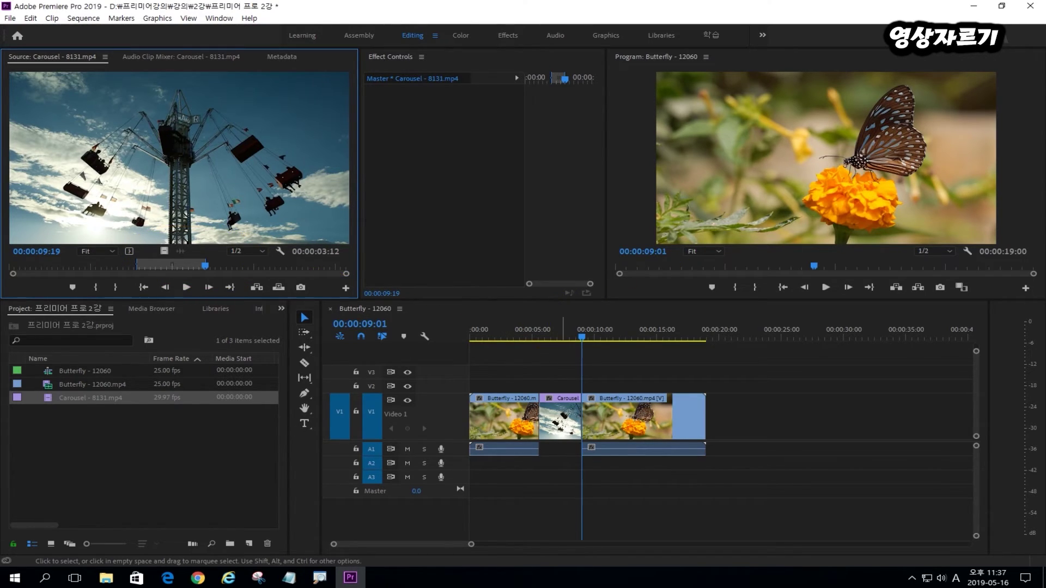
pyautogui.hotkey('ctrl', 'z')
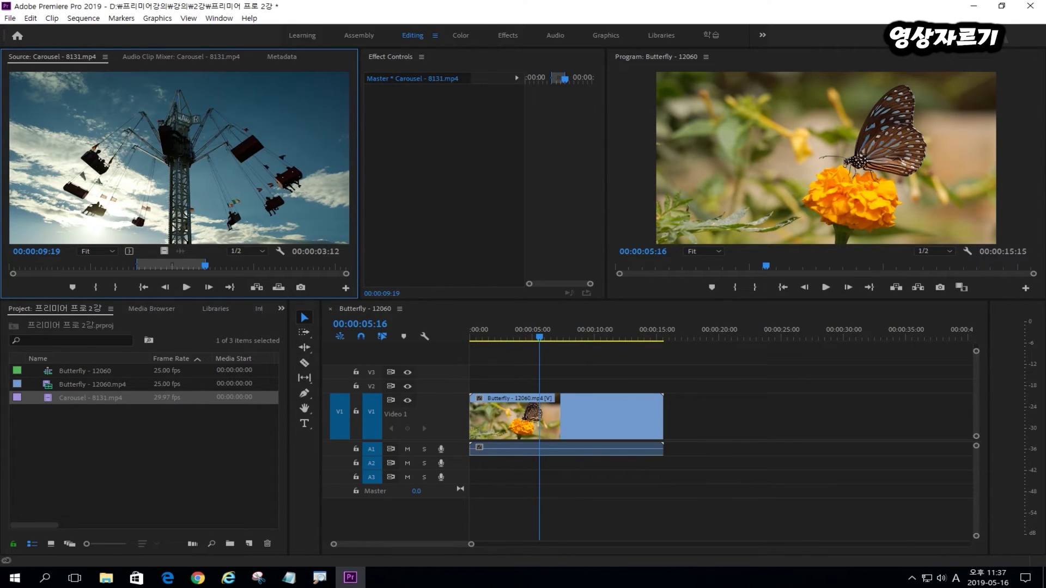
# Overwrite the butterfly clip from the playhead with the marked Carousel section using the Program monitor's Overwrite option, and undo the edit.
pyautogui.moveTo(180, 158); pyautogui.dragTo(876, 218)
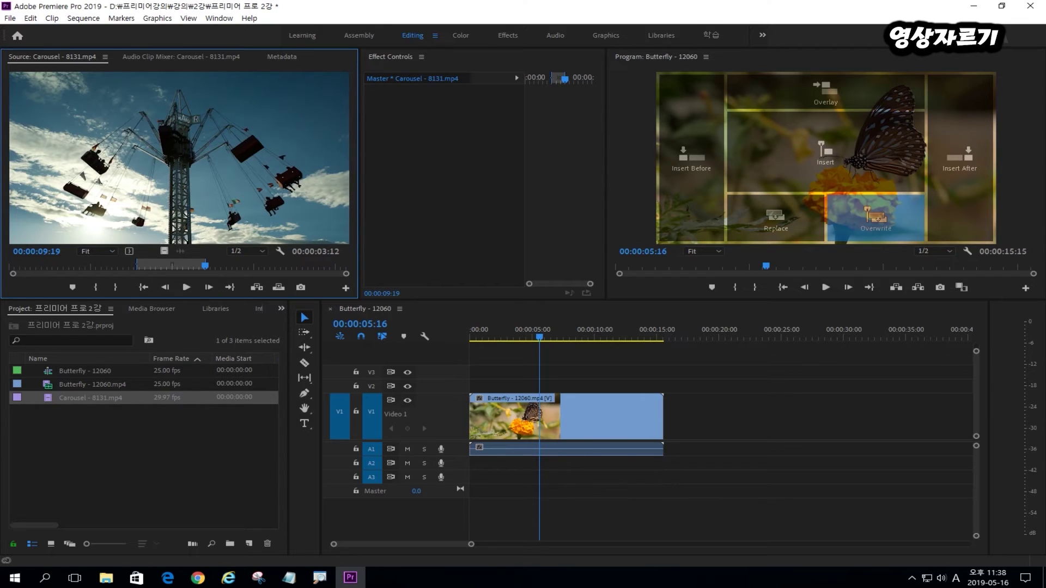
pyautogui.moveTo(876, 218); pyautogui.dragTo(876, 218)
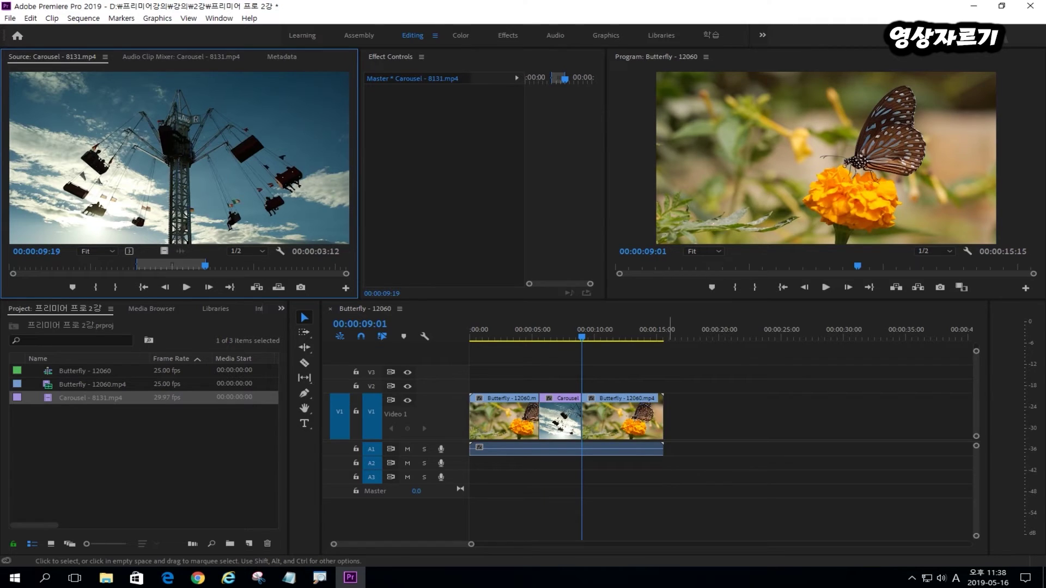
pyautogui.moveTo(671, 326); pyautogui.dragTo(663, 379)
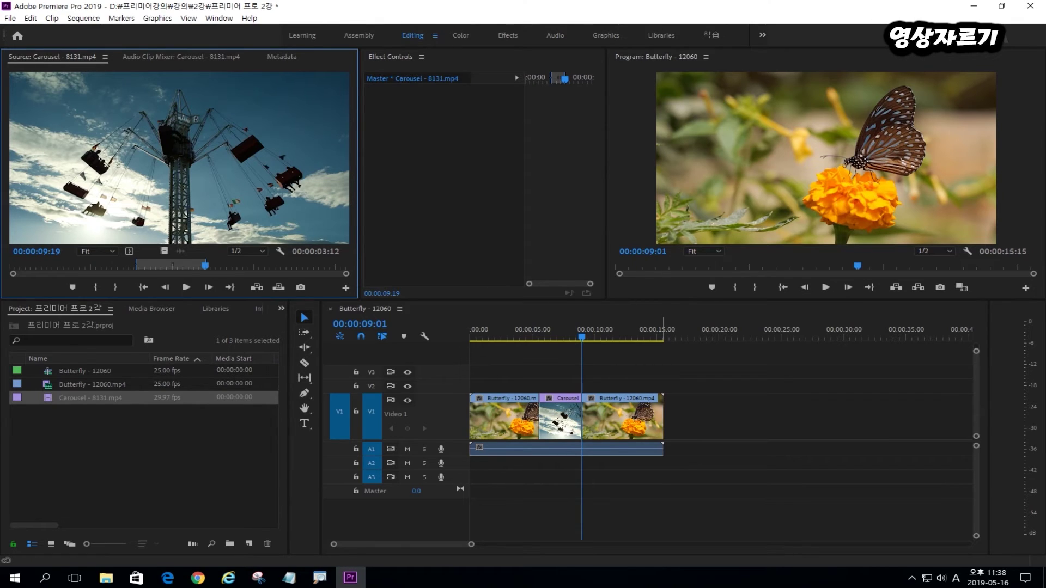
pyautogui.hotkey('ctrl', 'z')
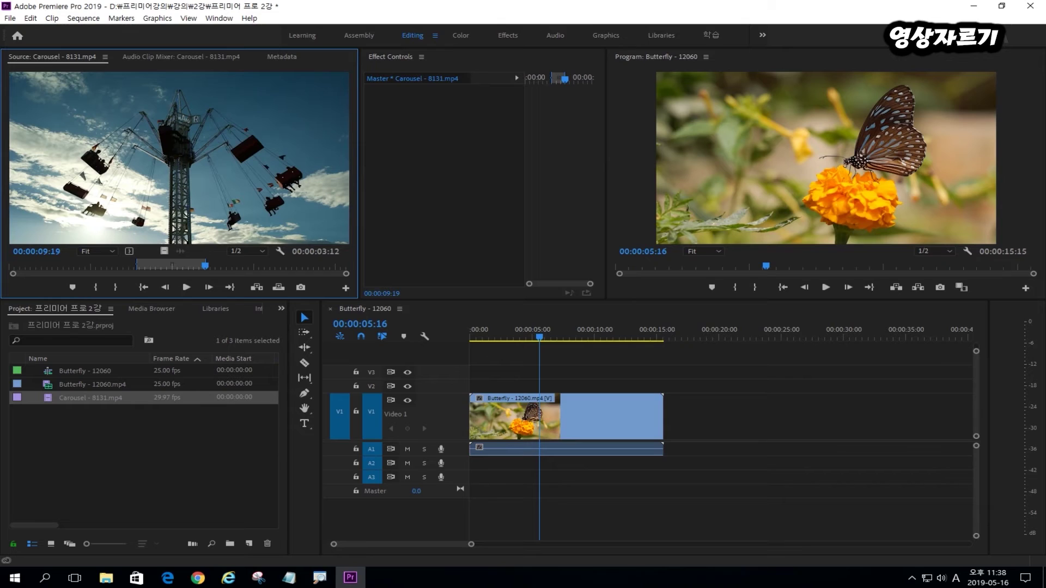
# Overlay the marked Carousel section on V2 at the playhead using the Program monitor's Overlay option, and undo the edit.
pyautogui.moveTo(180, 158); pyautogui.dragTo(826, 94)
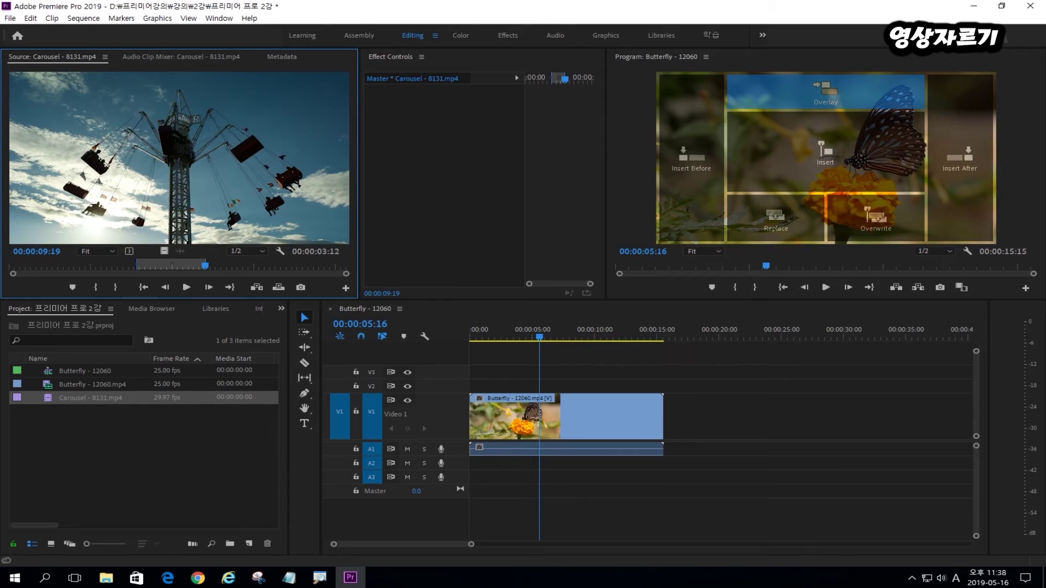
pyautogui.moveTo(381, 445)
pyautogui.mouseDown()
pyautogui.moveTo(366, 400)
pyautogui.moveTo(399, 406)
pyautogui.moveTo(383, 439)
pyautogui.mouseUp()
pyautogui.moveTo(543, 380)
pyautogui.mouseDown()
pyautogui.moveTo(537, 393)
pyautogui.moveTo(572, 391)
pyautogui.moveTo(585, 376)
pyautogui.mouseUp()
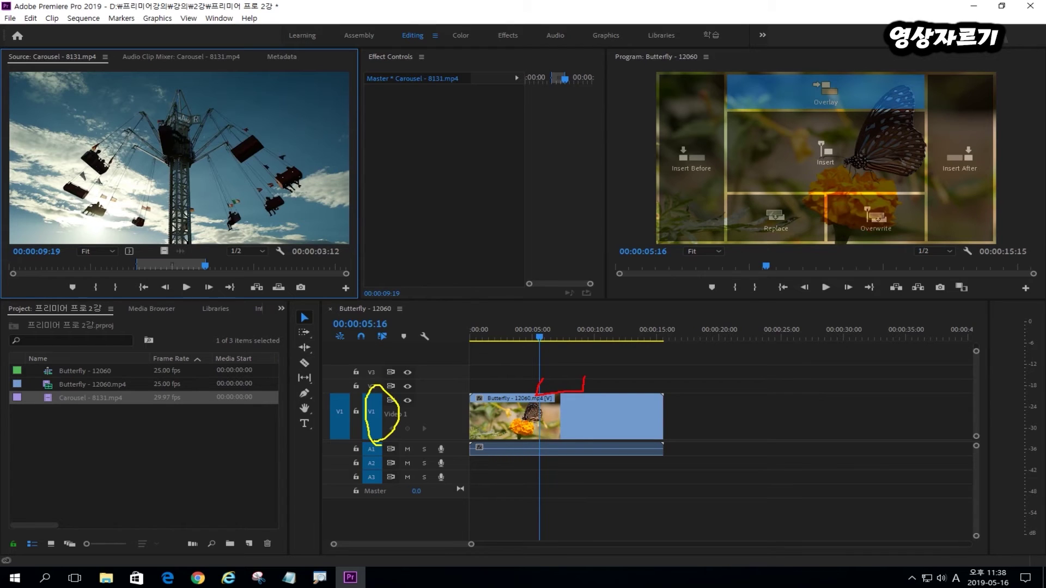
pyautogui.press('Escape')
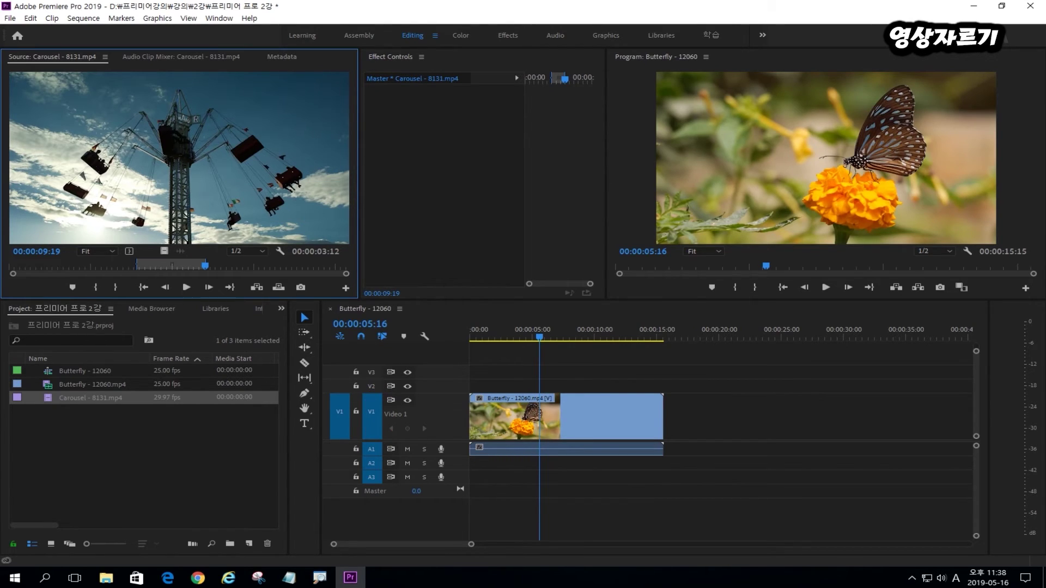
pyautogui.moveTo(179, 158); pyautogui.dragTo(826, 93)
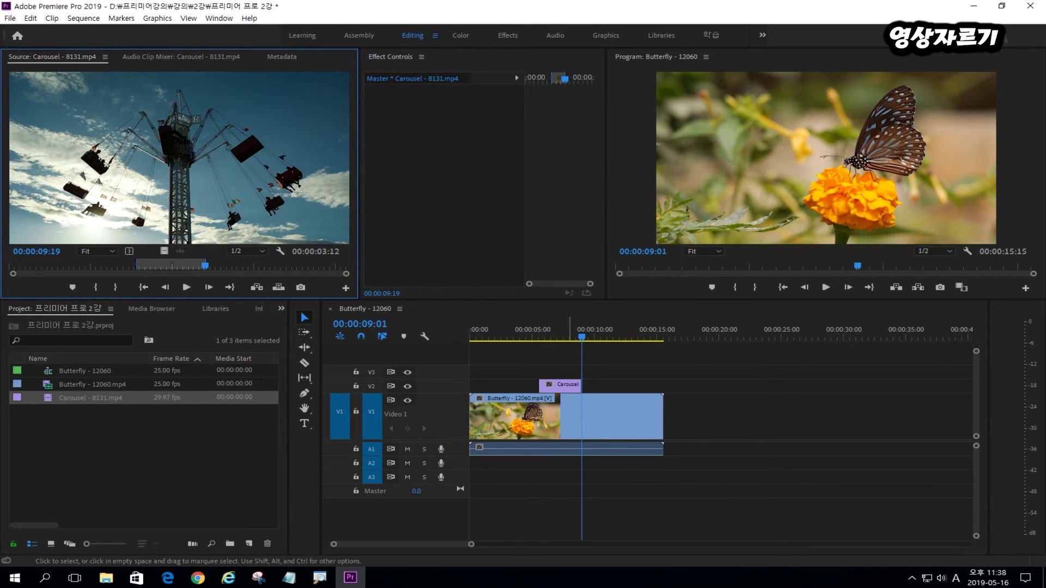
pyautogui.click(555, 418)
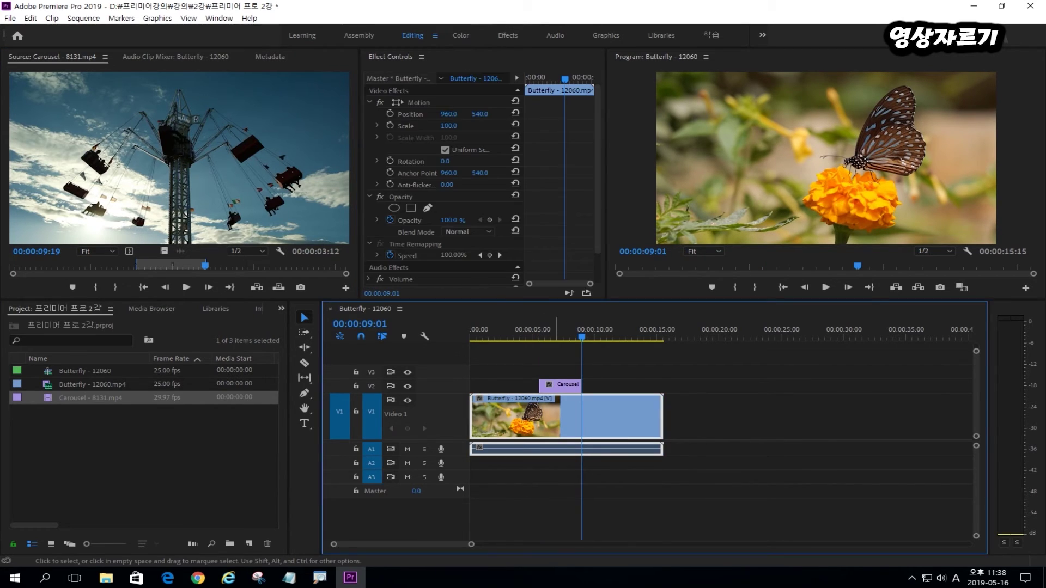
pyautogui.hotkey('ctrl', 'z')
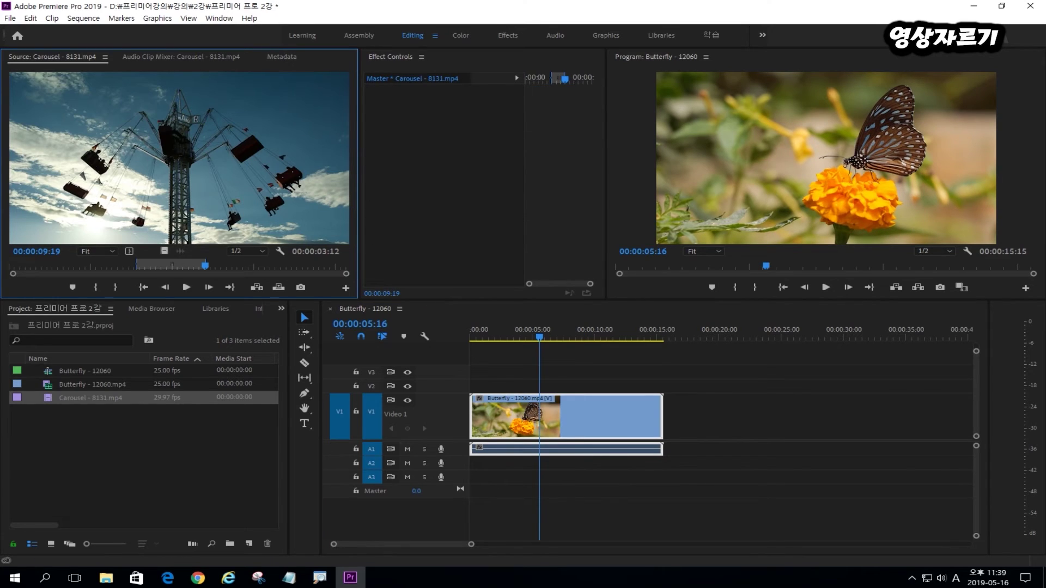
# Replace the butterfly clip on V1 with the marked Carousel section using the Program monitor's Replace option.
pyautogui.moveTo(179, 158); pyautogui.dragTo(776, 218)
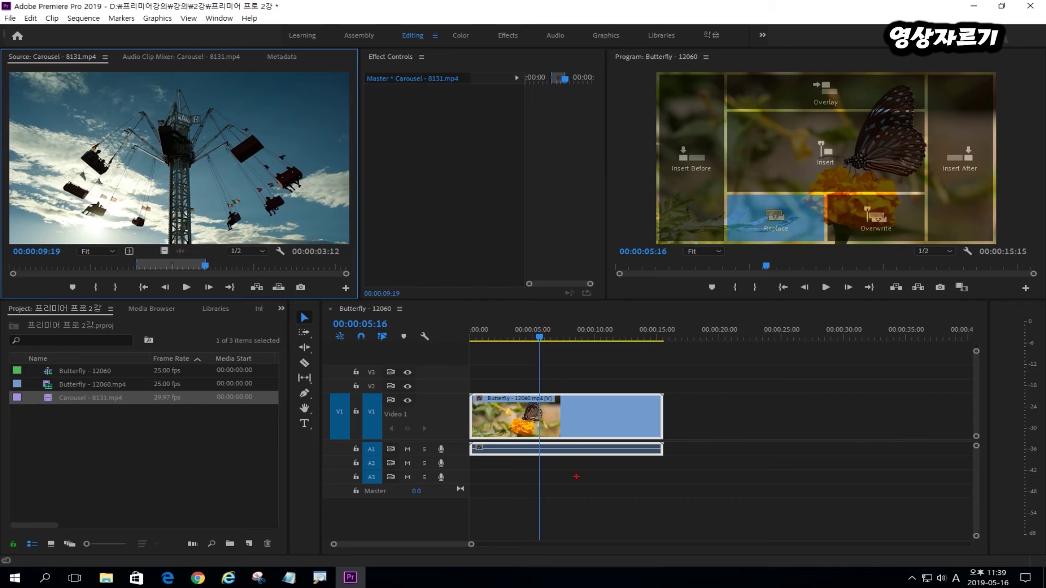
pyautogui.moveTo(577, 477)
pyautogui.mouseDown()
pyautogui.moveTo(477, 381)
pyautogui.moveTo(624, 378)
pyautogui.moveTo(591, 472)
pyautogui.mouseUp()
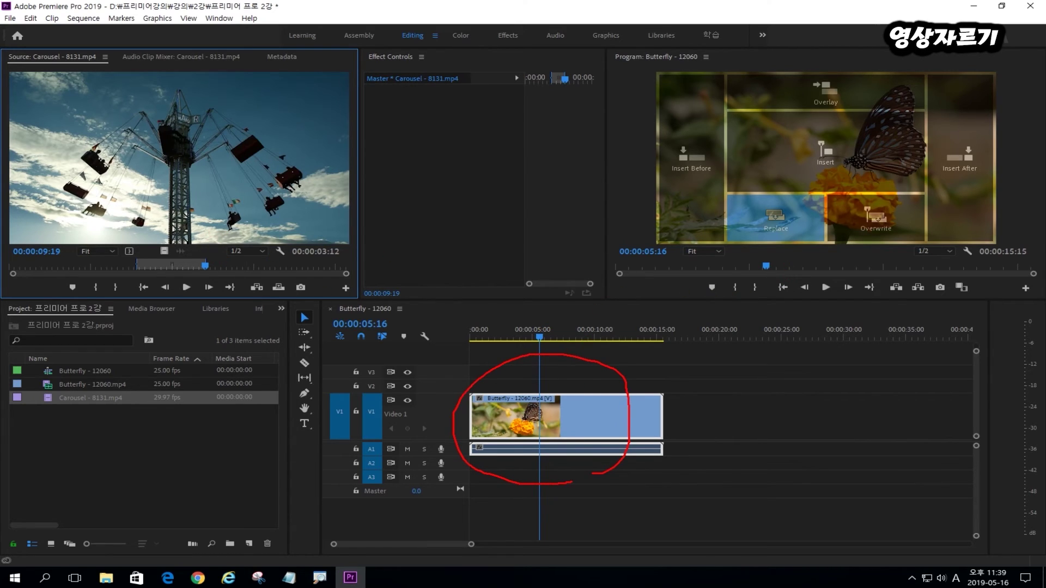
pyautogui.press('Escape')
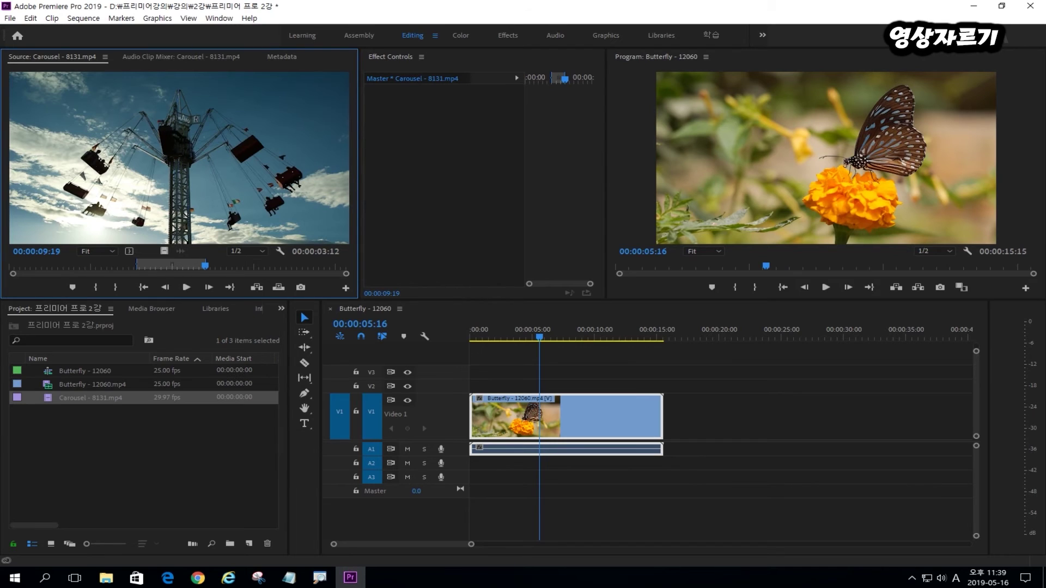
pyautogui.moveTo(185, 164); pyautogui.dragTo(777, 219)
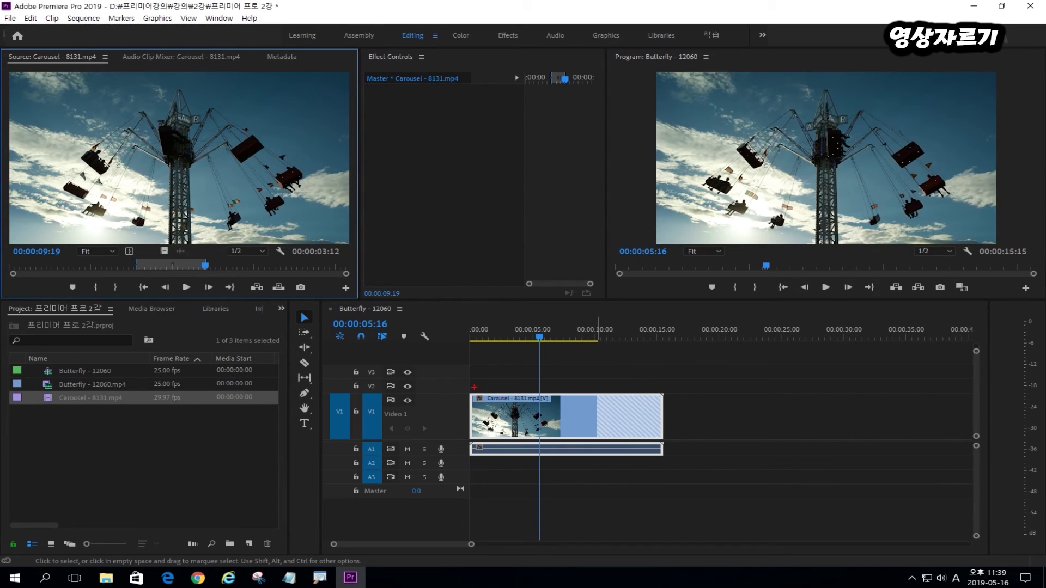
pyautogui.moveTo(472, 387)
pyautogui.mouseDown()
pyautogui.moveTo(593, 385)
pyautogui.moveTo(589, 402)
pyautogui.moveTo(615, 442)
pyautogui.mouseUp()
pyautogui.moveTo(612, 416)
pyautogui.mouseDown()
pyautogui.moveTo(616, 443)
pyautogui.moveTo(663, 409)
pyautogui.mouseUp()
pyautogui.moveTo(673, 368)
pyautogui.mouseDown()
pyautogui.moveTo(664, 481)
pyautogui.moveTo(651, 493)
pyautogui.moveTo(463, 489)
pyautogui.moveTo(471, 358)
pyautogui.moveTo(469, 386)
pyautogui.mouseUp()
pyautogui.moveTo(474, 376)
pyautogui.mouseDown()
pyautogui.moveTo(592, 375)
pyautogui.moveTo(596, 390)
pyautogui.mouseUp()
pyautogui.moveTo(218, 290)
pyautogui.mouseDown()
pyautogui.moveTo(113, 282)
pyautogui.moveTo(203, 270)
pyautogui.moveTo(407, 276)
pyautogui.moveTo(567, 362)
pyautogui.mouseUp()
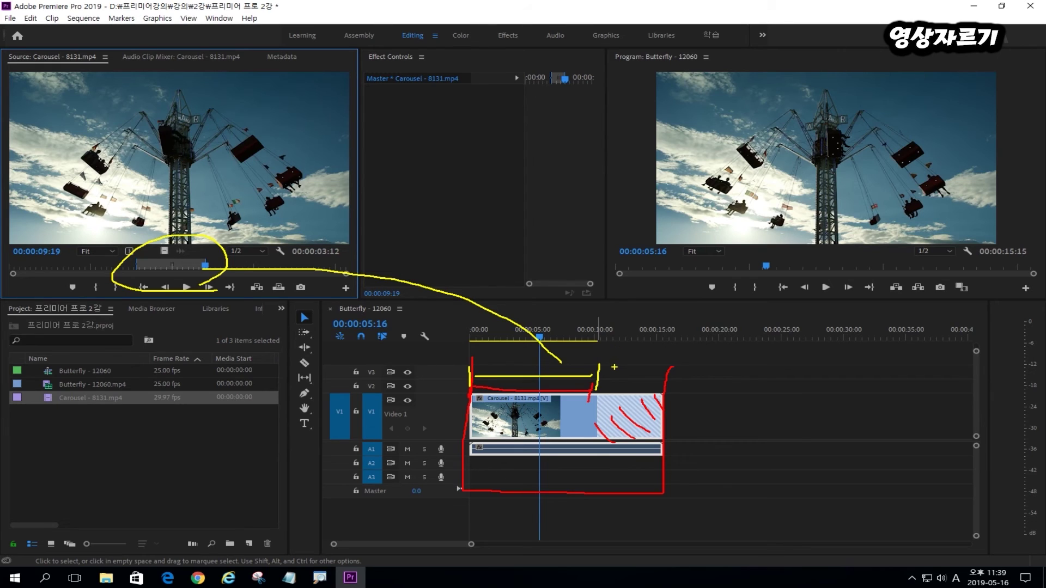
pyautogui.press('Escape')
# Play the sequence from the end of the Carousel footage into the hatched part of the clip, and undo the replacement.
pyautogui.click(597, 331)
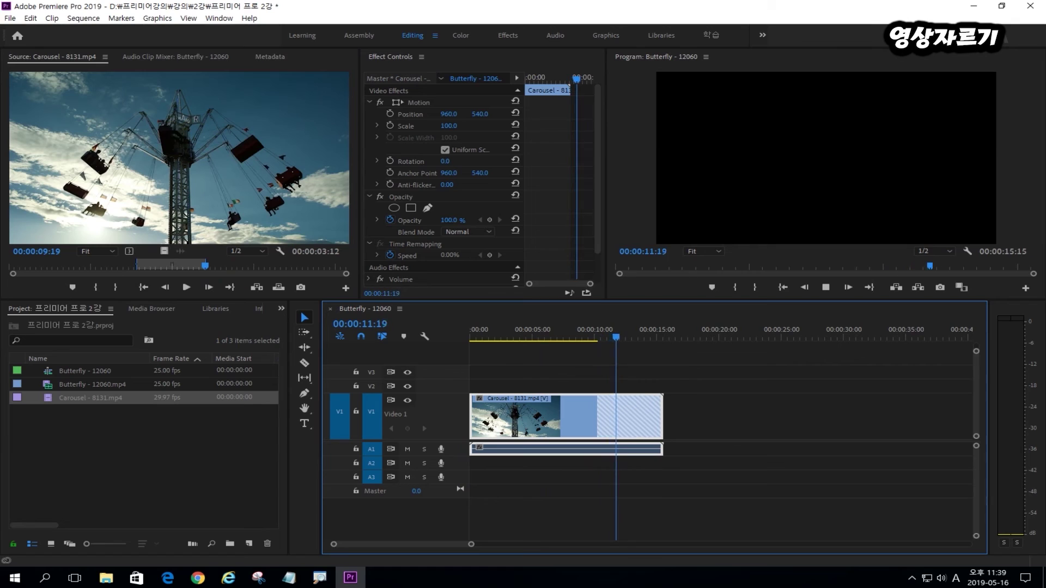
pyautogui.press('space')
pyautogui.hotkey('ctrl', 'z')
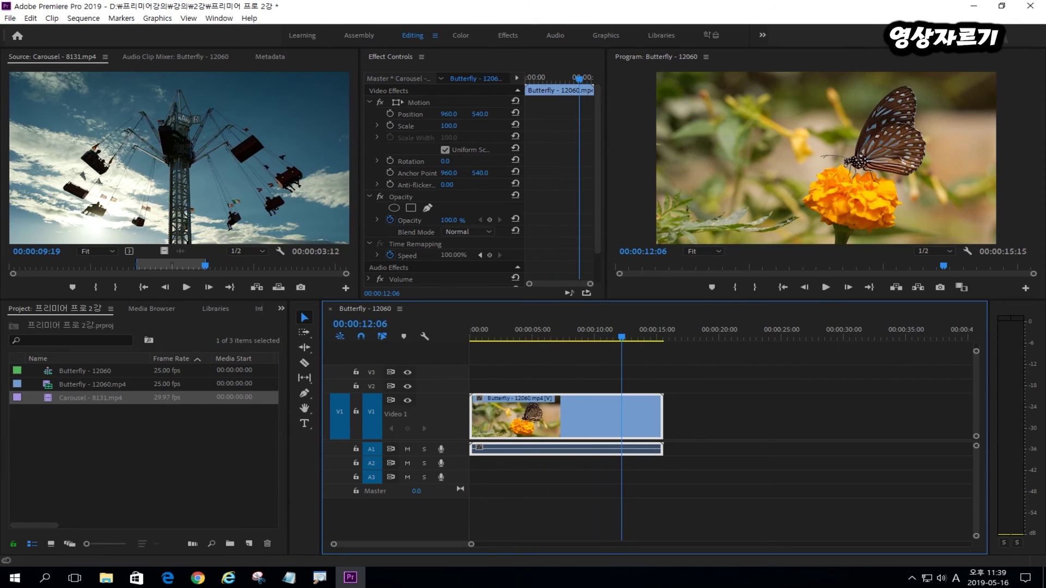
# Examine the Program monitor's Insert Before and Insert After options for the marked Carousel section without placing it in the sequence.
pyautogui.moveTo(180, 158); pyautogui.dragTo(691, 158)
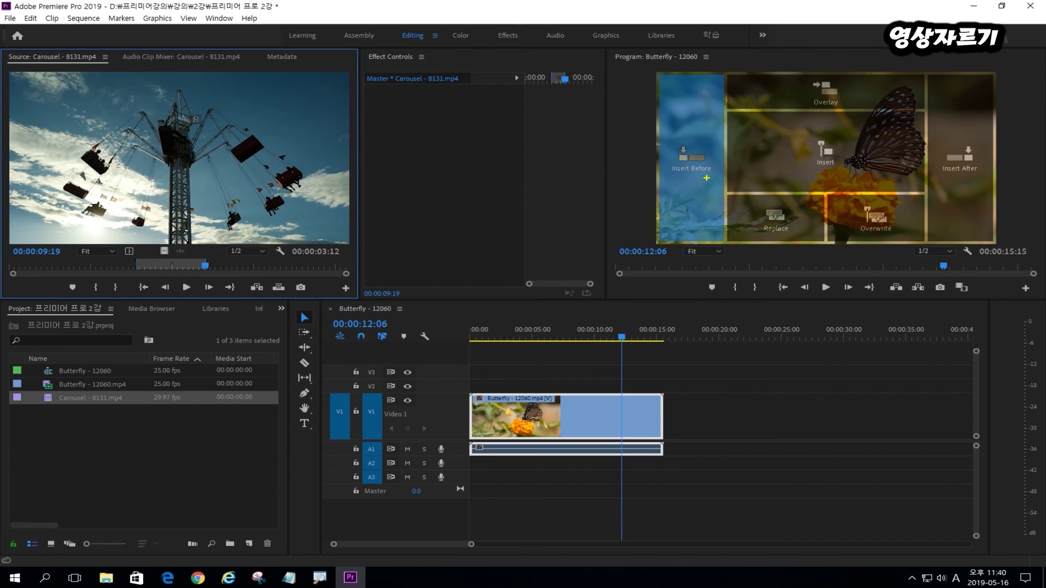
pyautogui.moveTo(706, 178)
pyautogui.mouseDown()
pyautogui.moveTo(634, 340)
pyautogui.moveTo(483, 372)
pyautogui.moveTo(456, 400)
pyautogui.moveTo(447, 443)
pyautogui.mouseUp()
pyautogui.moveTo(455, 394)
pyautogui.mouseDown()
pyautogui.moveTo(472, 413)
pyautogui.moveTo(446, 444)
pyautogui.mouseUp()
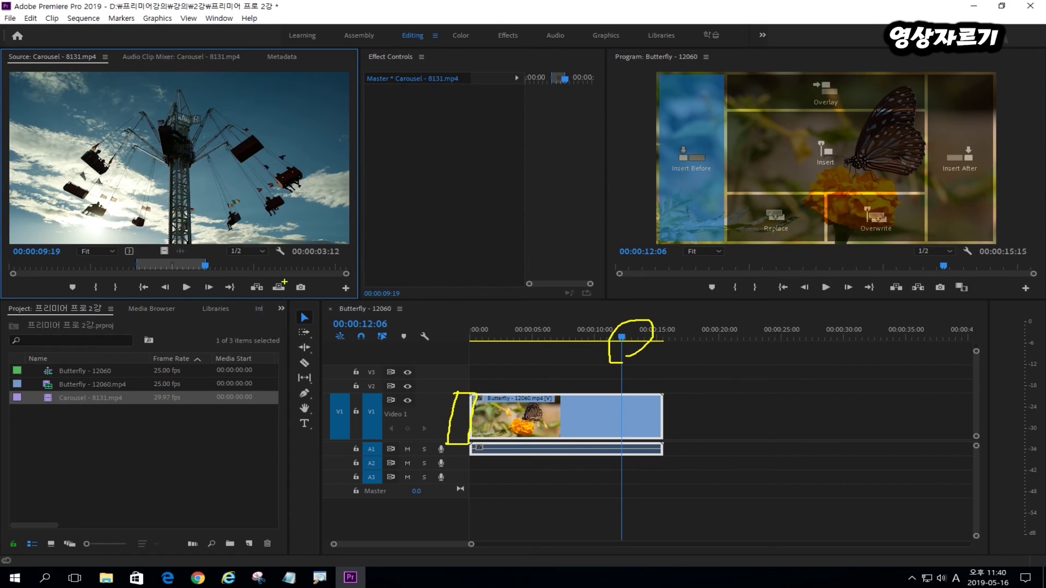
pyautogui.moveTo(197, 286)
pyautogui.mouseDown()
pyautogui.moveTo(151, 284)
pyautogui.moveTo(191, 238)
pyautogui.moveTo(193, 278)
pyautogui.moveTo(203, 257)
pyautogui.moveTo(326, 275)
pyautogui.moveTo(437, 394)
pyautogui.moveTo(392, 366)
pyautogui.mouseUp()
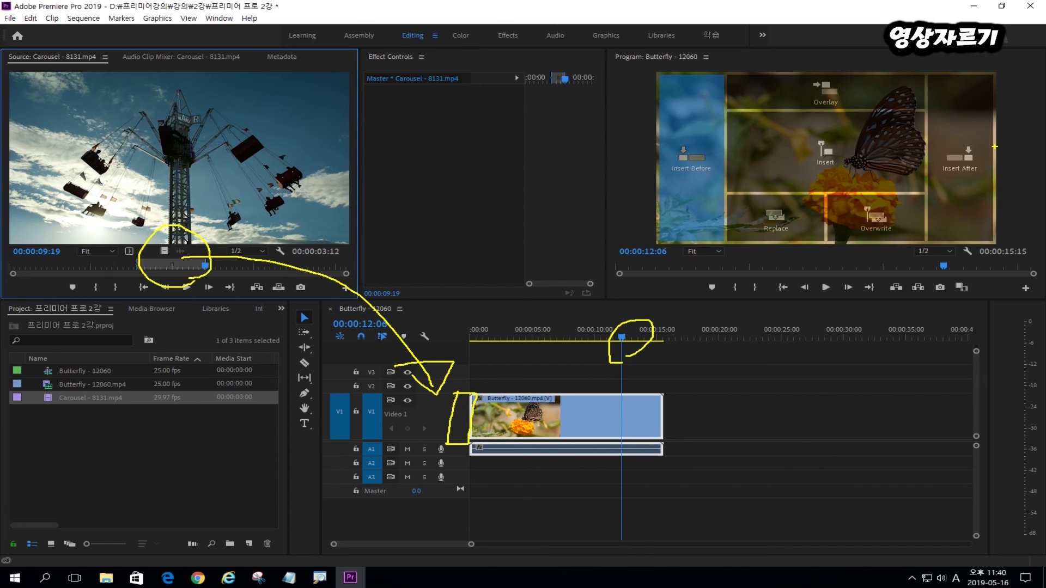
pyautogui.moveTo(984, 182)
pyautogui.mouseDown()
pyautogui.moveTo(926, 158)
pyautogui.moveTo(1001, 145)
pyautogui.moveTo(979, 183)
pyautogui.mouseUp()
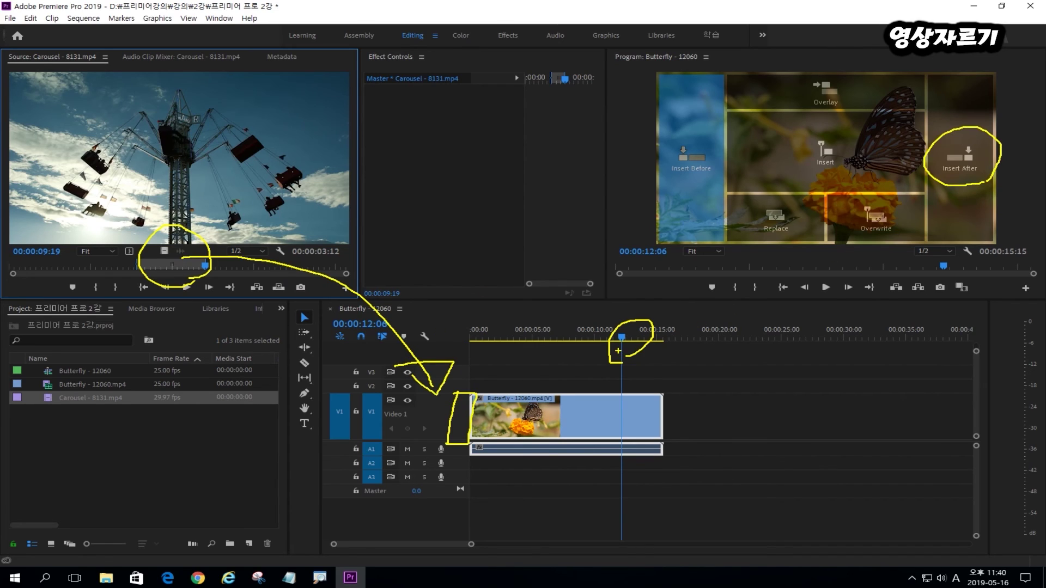
pyautogui.moveTo(630, 365)
pyautogui.mouseDown()
pyautogui.moveTo(632, 315)
pyautogui.moveTo(623, 372)
pyautogui.mouseUp()
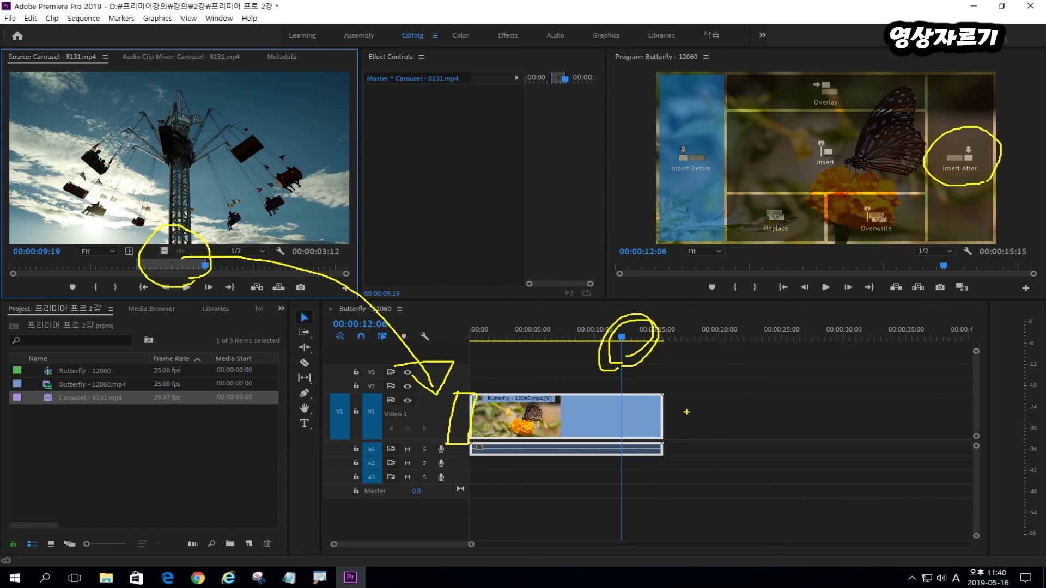
pyautogui.moveTo(667, 393)
pyautogui.mouseDown()
pyautogui.moveTo(701, 472)
pyautogui.moveTo(733, 385)
pyautogui.moveTo(674, 384)
pyautogui.mouseUp()
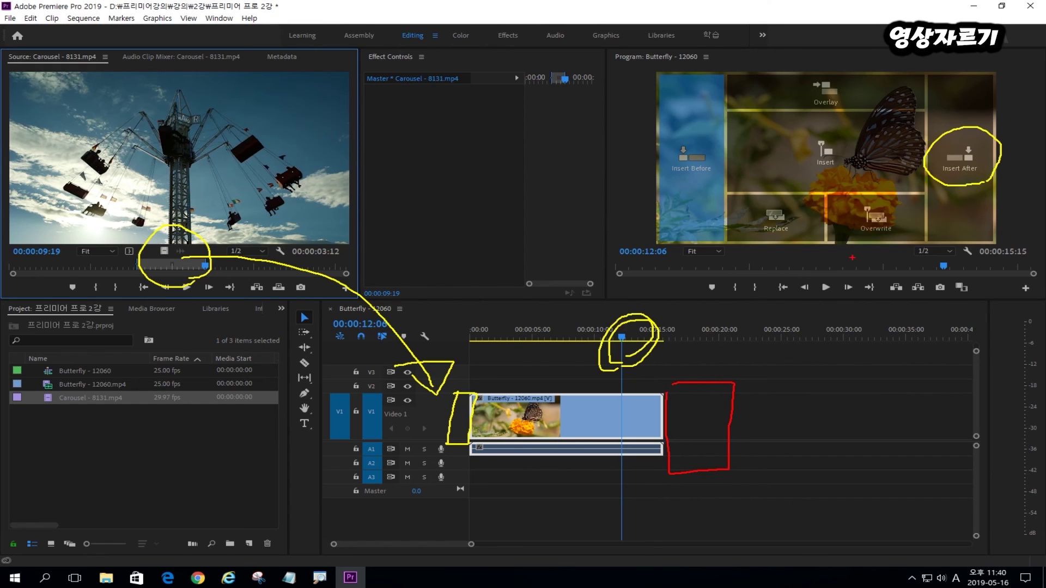
pyautogui.moveTo(846, 264)
pyautogui.mouseDown()
pyautogui.moveTo(640, 137)
pyautogui.moveTo(815, 53)
pyautogui.moveTo(984, 108)
pyautogui.moveTo(995, 216)
pyautogui.moveTo(846, 250)
pyautogui.mouseUp()
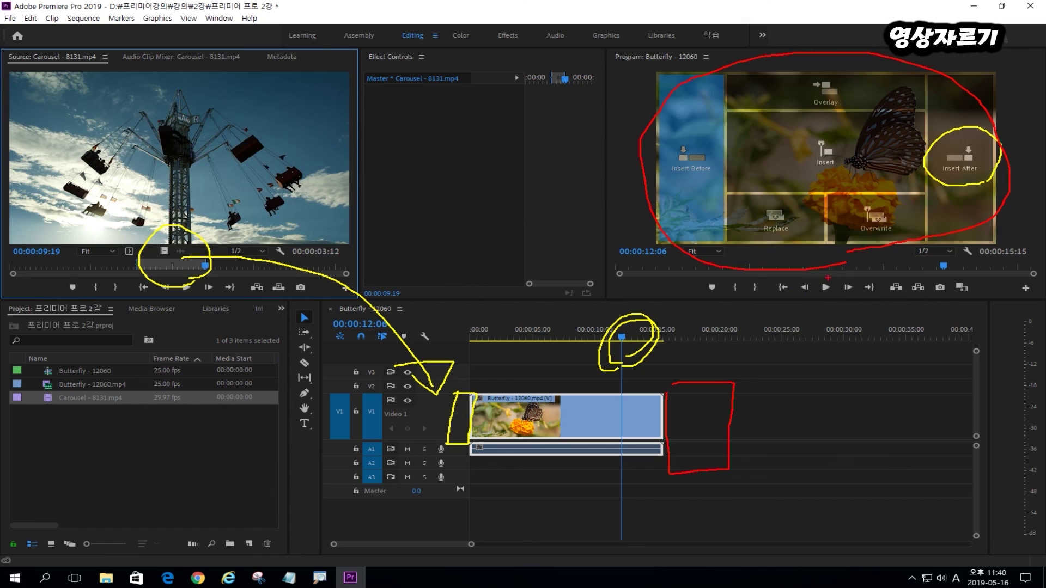
pyautogui.press('Escape')
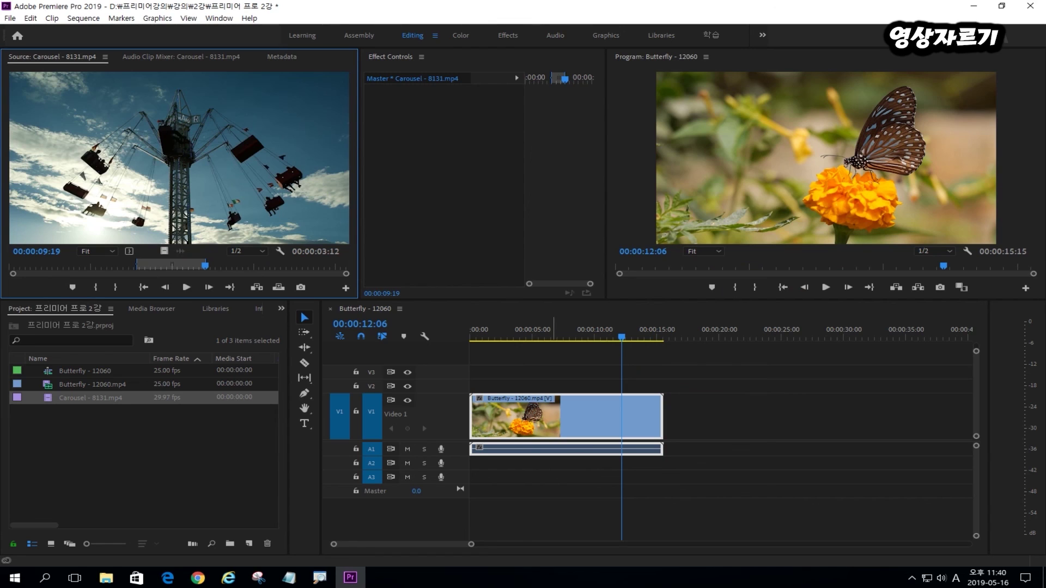
# Insert the marked Carousel section into the butterfly clip at 00:00:06:08 using the Program monitor's Insert option.
pyautogui.click(548, 330)
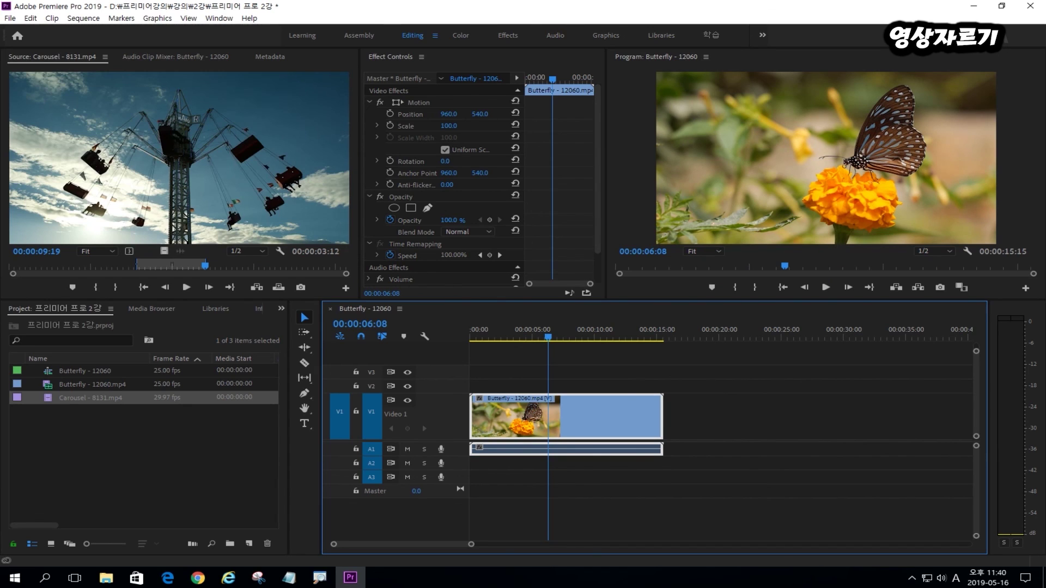
pyautogui.moveTo(180, 163); pyautogui.dragTo(818, 154)
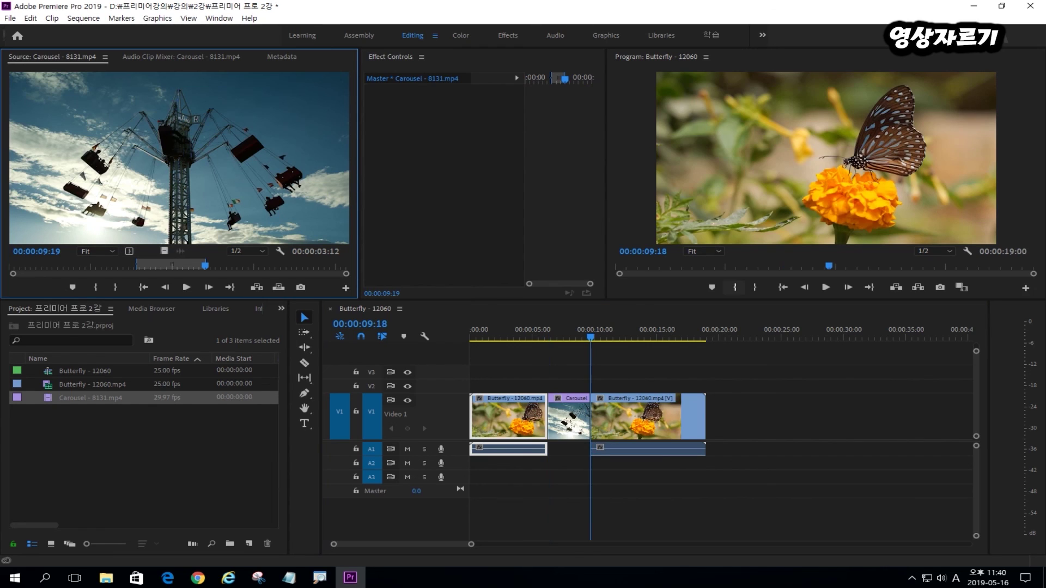